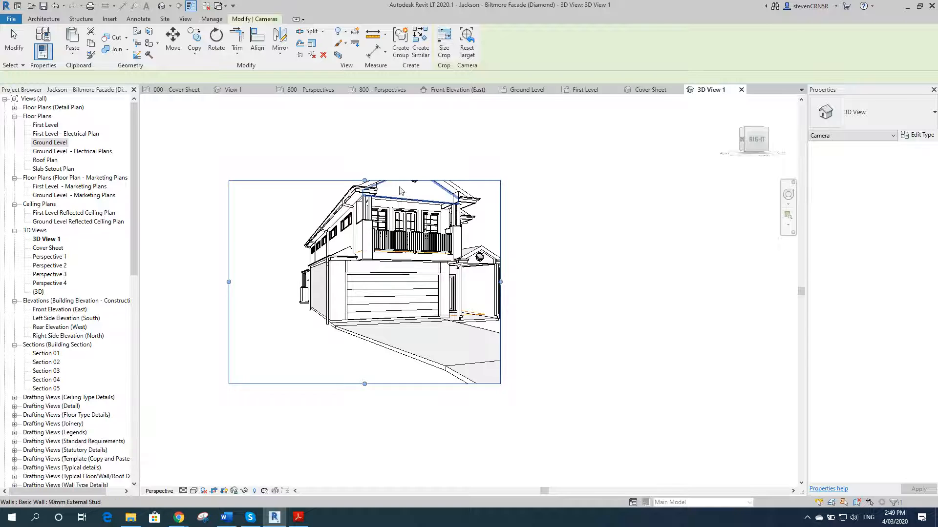
Step: Adjust 3D View 1's crop region, raising the top and bottom edges, pulling in the left edge and extending the right
left_click_drag(364, 181, 366, 149)
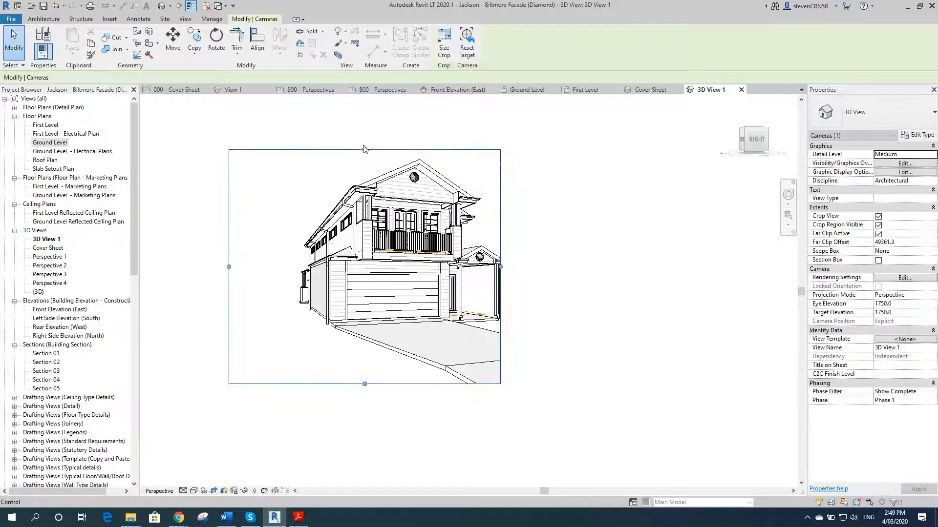
left_click_drag(364, 384, 374, 342)
left_click_drag(229, 245, 290, 245)
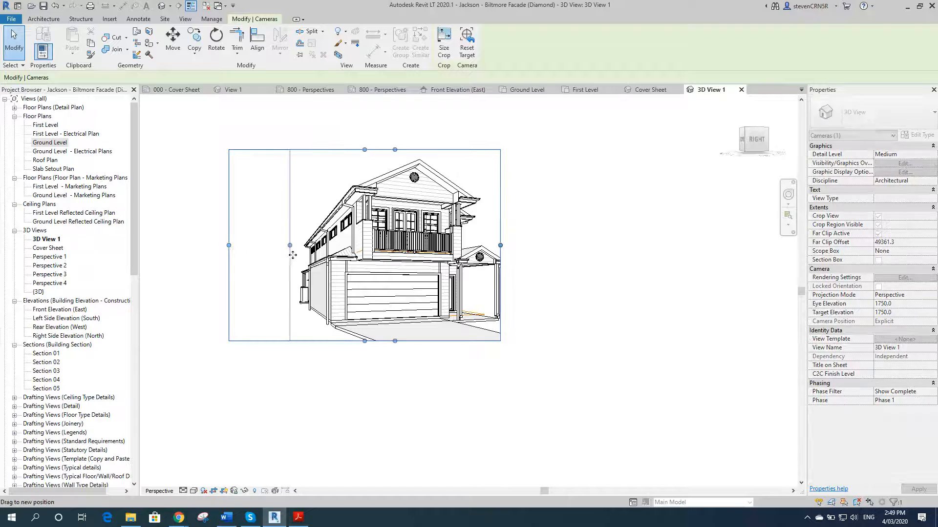
left_click_drag(500, 246, 518, 248)
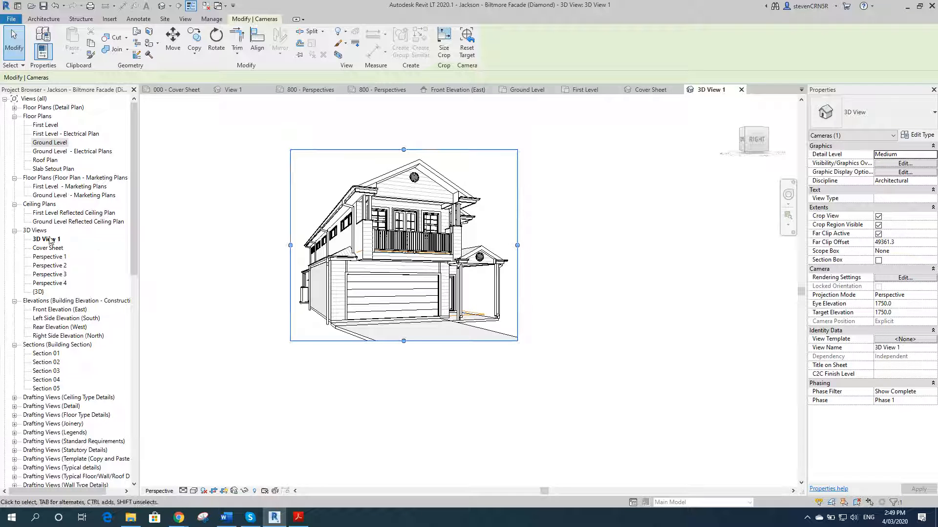
Step: Open the Ground Level plan and move the 3D View 1 camera's eye point slightly further out
double_click(51, 142)
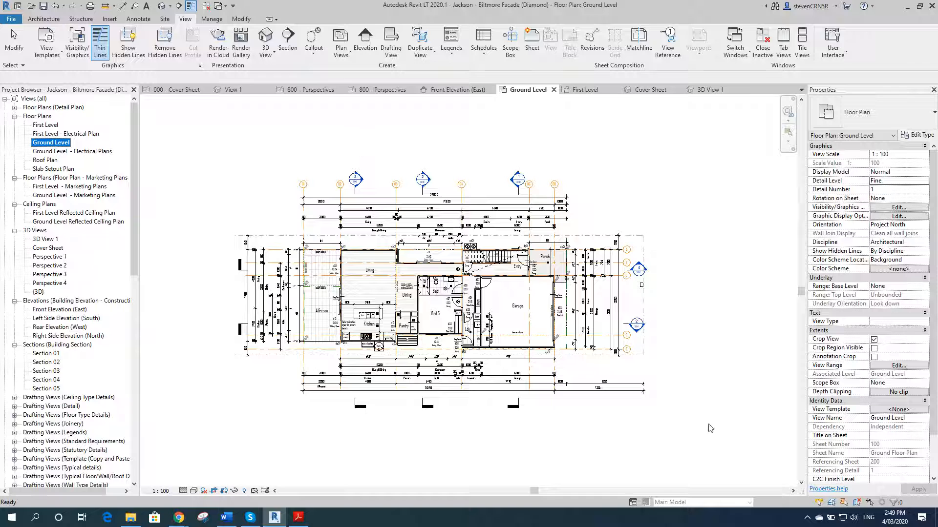
left_click(216, 491)
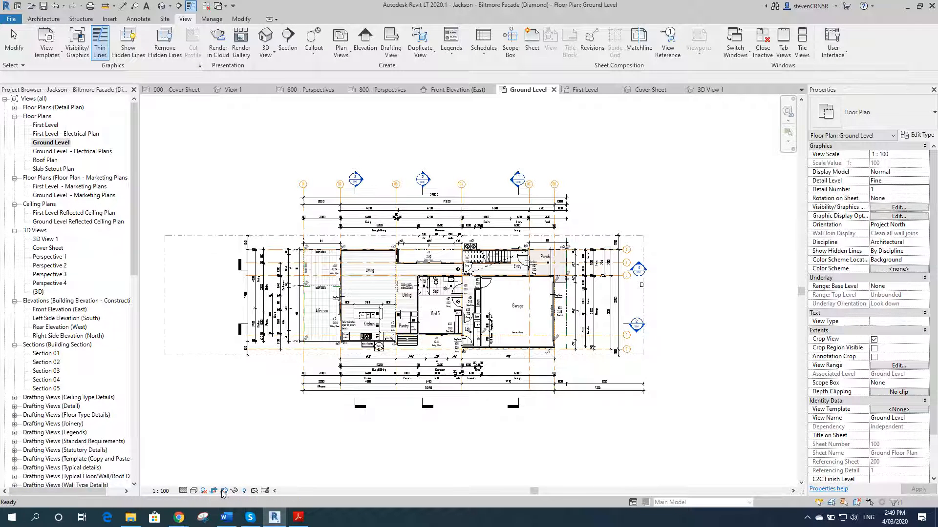
left_click_drag(711, 381, 708, 401)
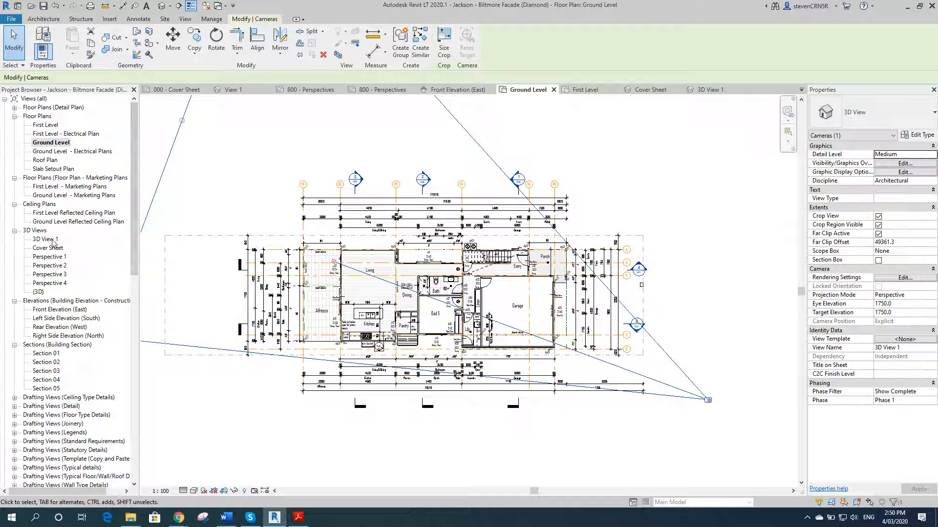
Step: Reopen 3D View 1 and extend its crop region slightly to the right
double_click(52, 240)
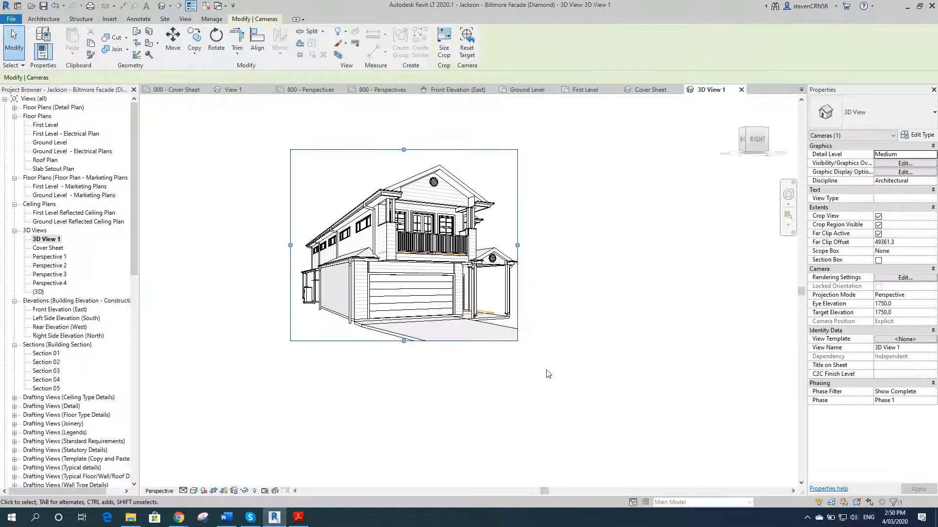
left_click_drag(517, 246, 534, 248)
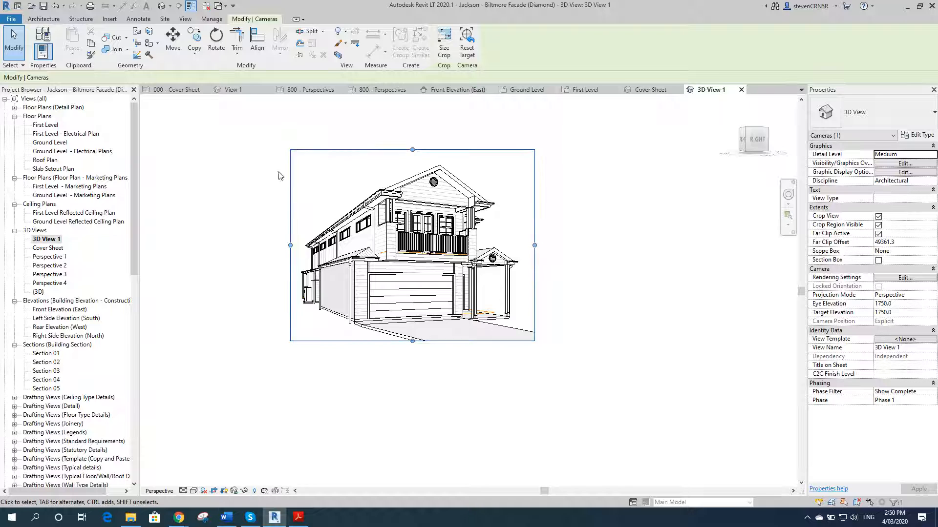
Step: Nudge the 3D View 1 camera's eye point slightly in the Ground Level plan
double_click(54, 143)
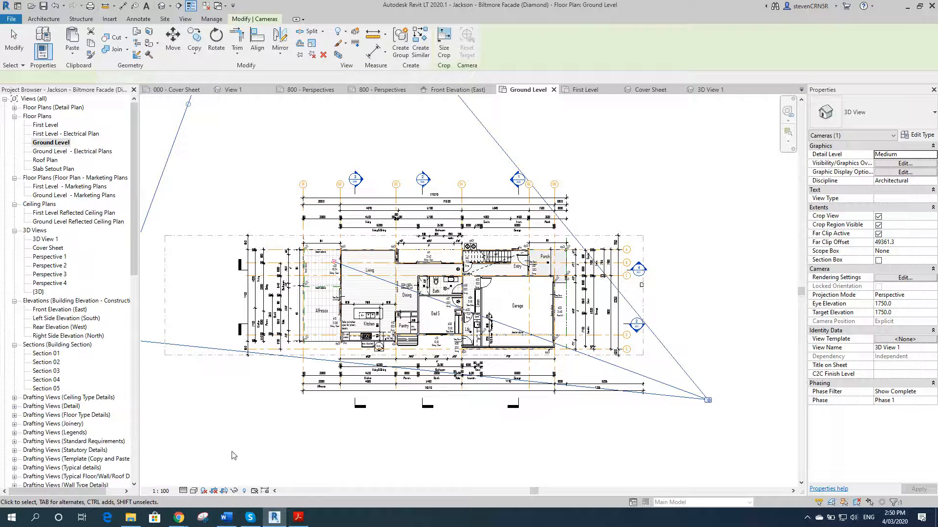
left_click_drag(710, 403, 706, 397)
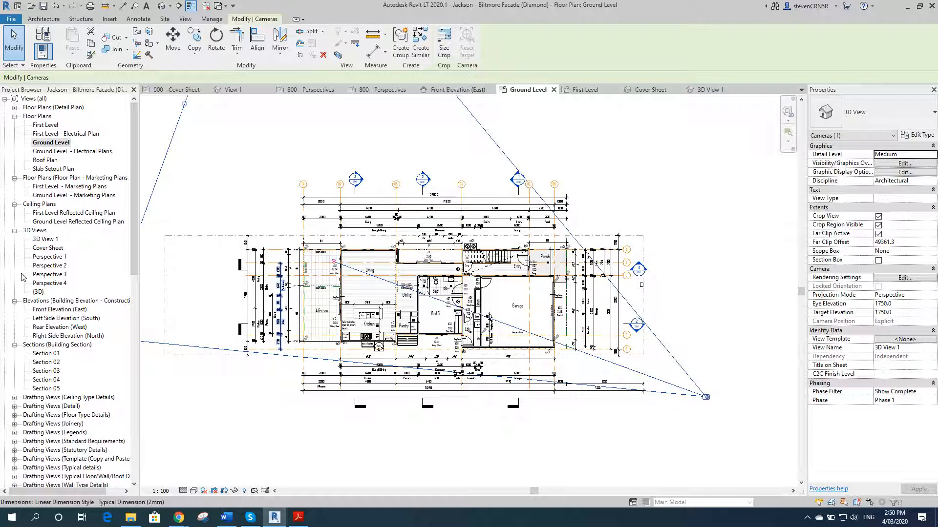
Step: Hide the Room Separation lines category in 3D View 1
double_click(50, 240)
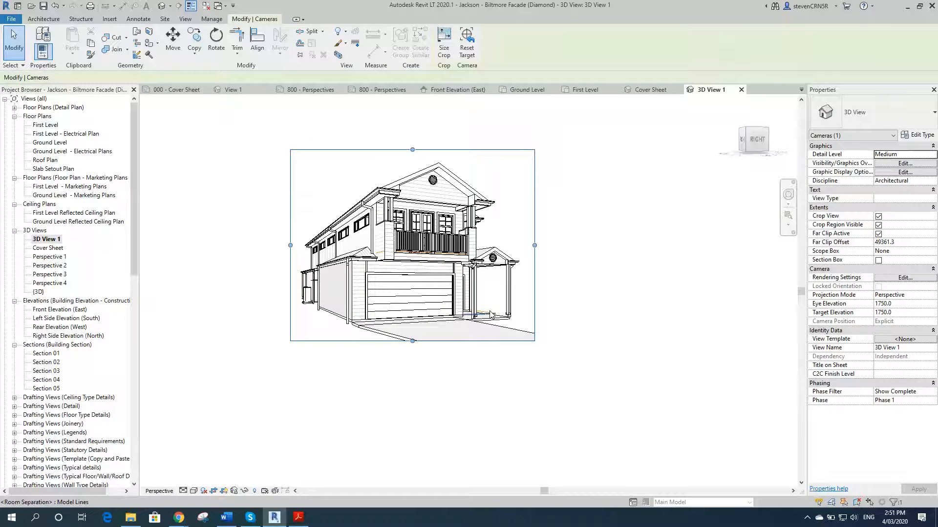
left_click(491, 315)
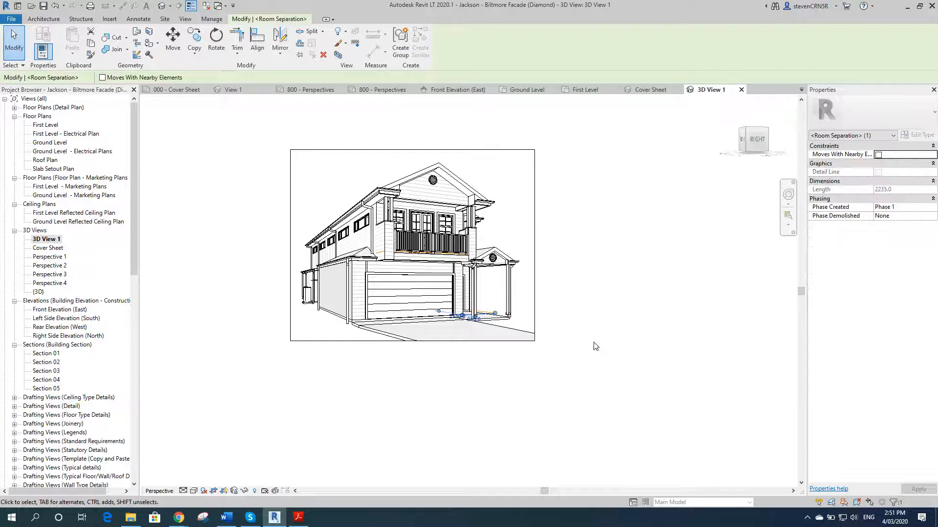
right_click(526, 313)
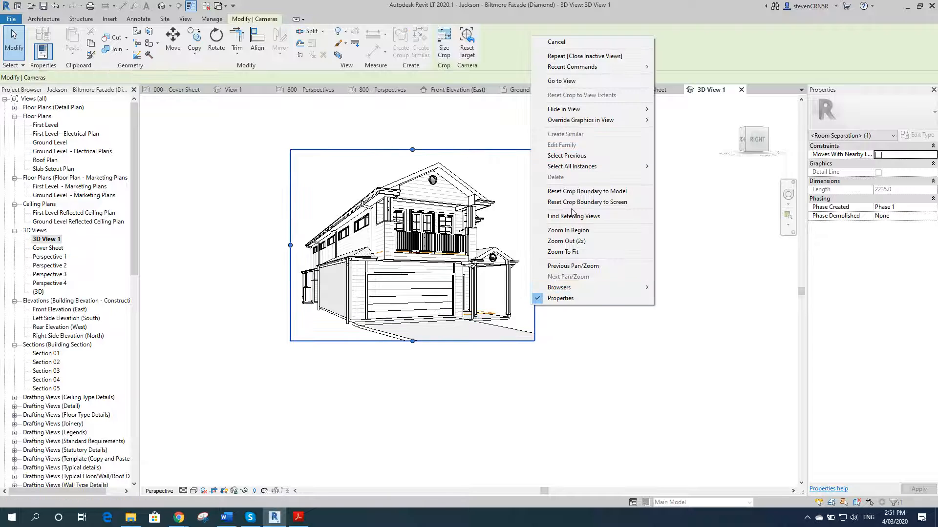
key("Escape")
key("Escape")
left_click(491, 314)
right_click(491, 314)
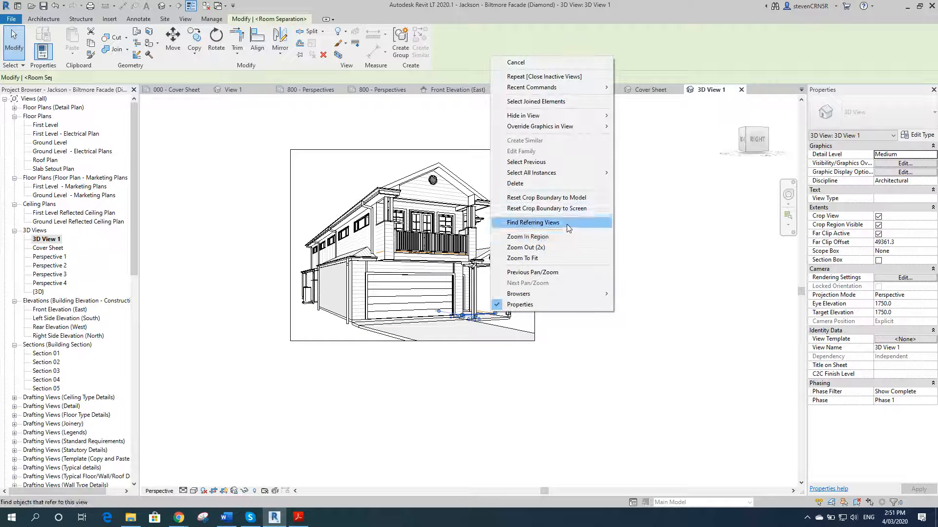
mouse_move(573, 117)
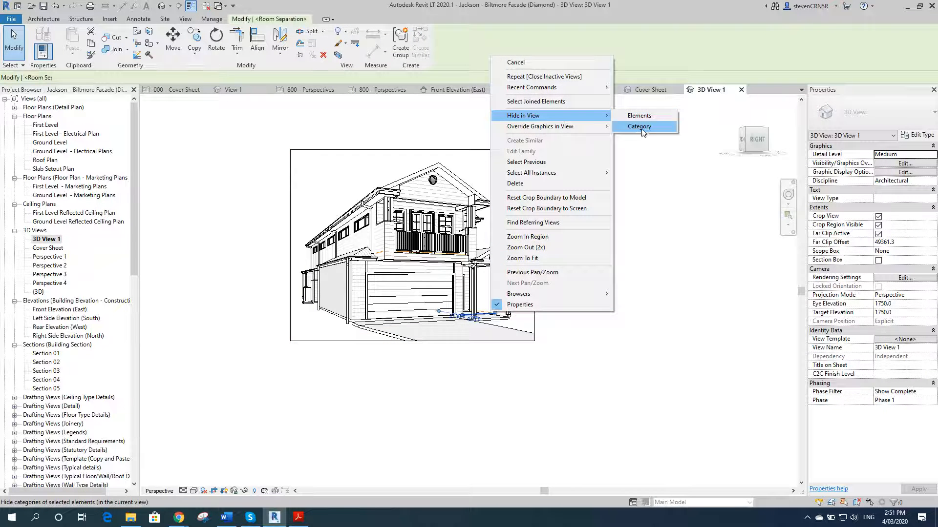
left_click(638, 126)
left_click(340, 341)
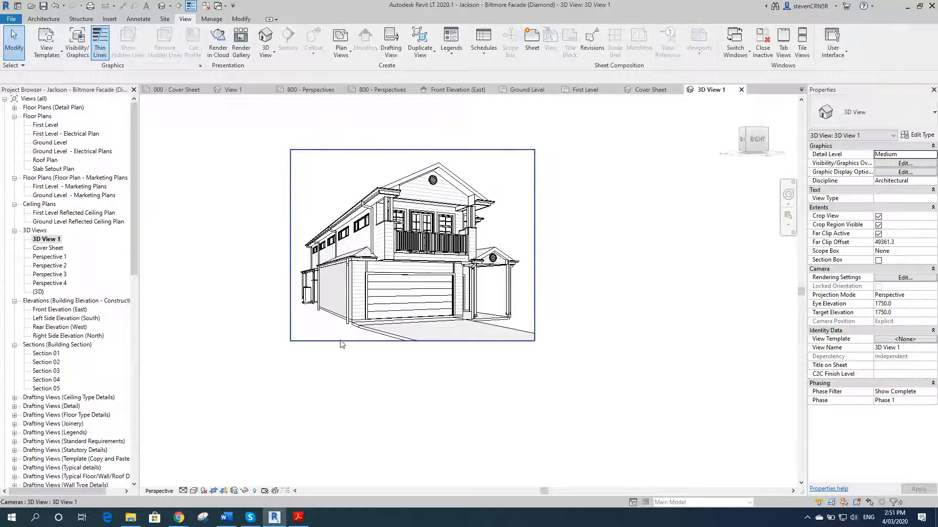
Step: Select the 3D View 1 camera in the Ground Level plan and mirror a copy about a horizontal axis across the house
left_click(329, 341)
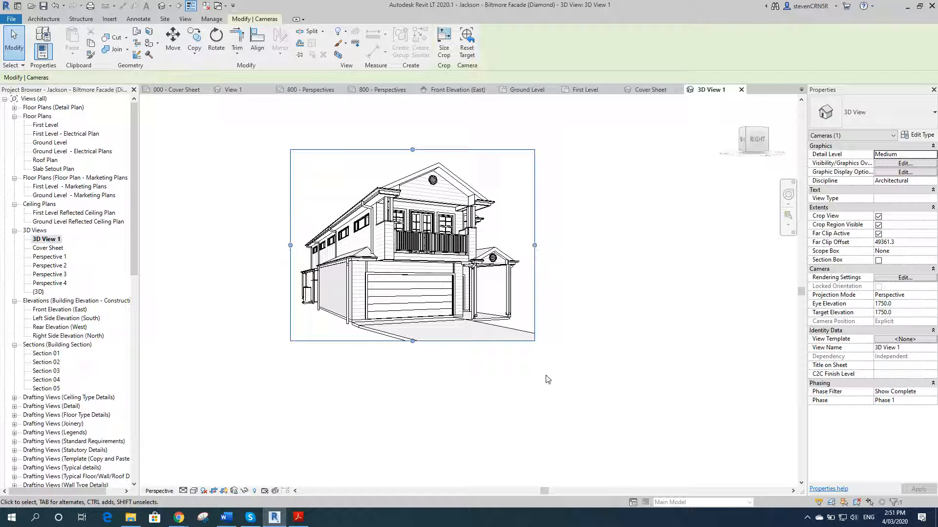
left_click(52, 240)
right_click(53, 240)
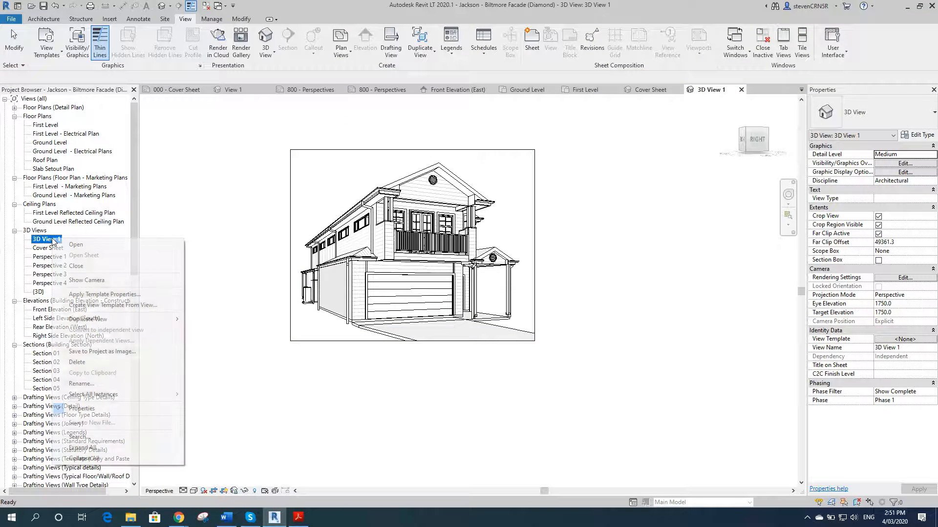
left_click(52, 240)
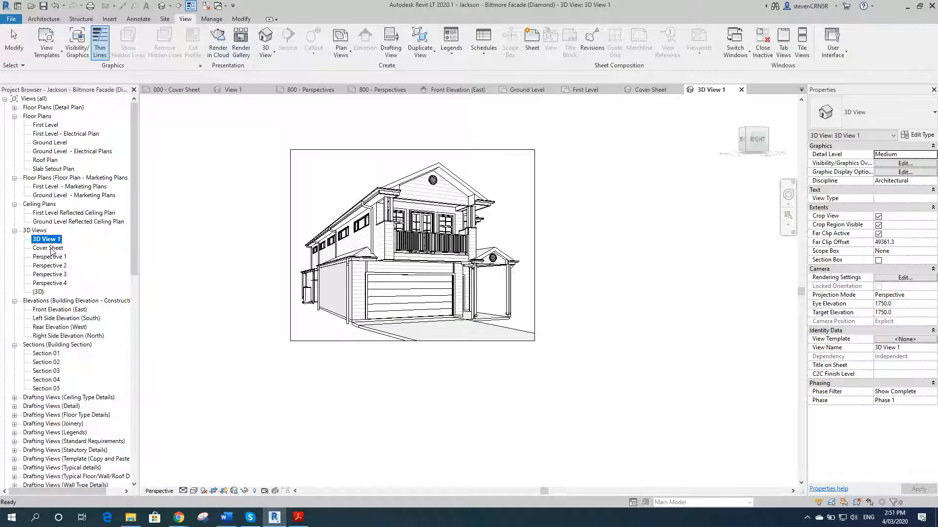
left_click(322, 154)
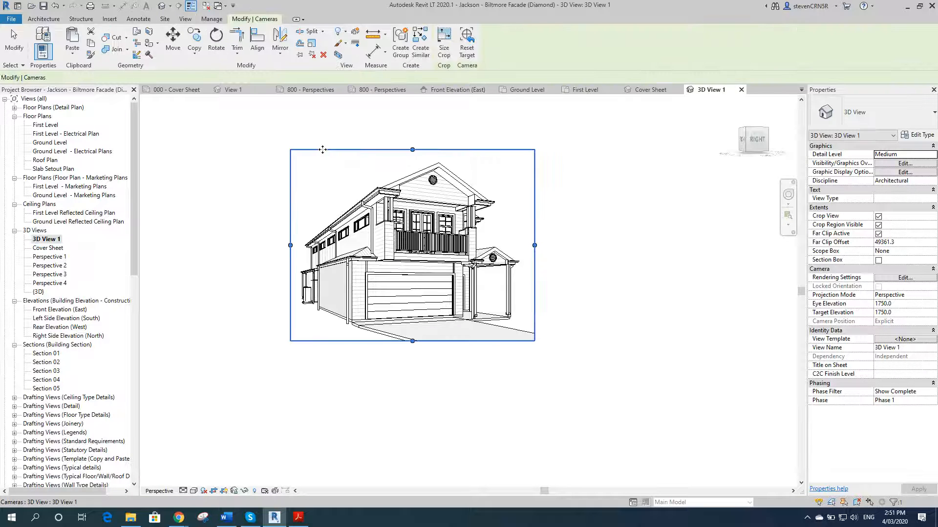
double_click(50, 143)
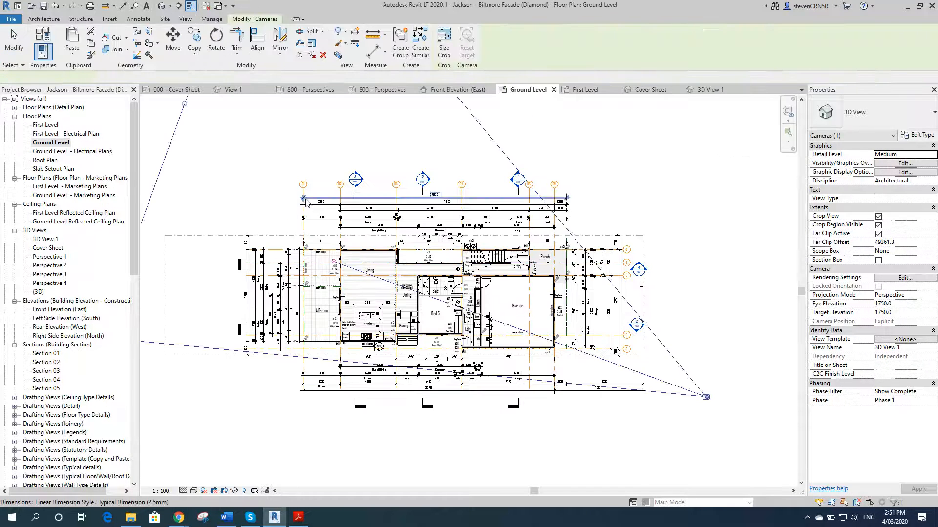
left_click(282, 37)
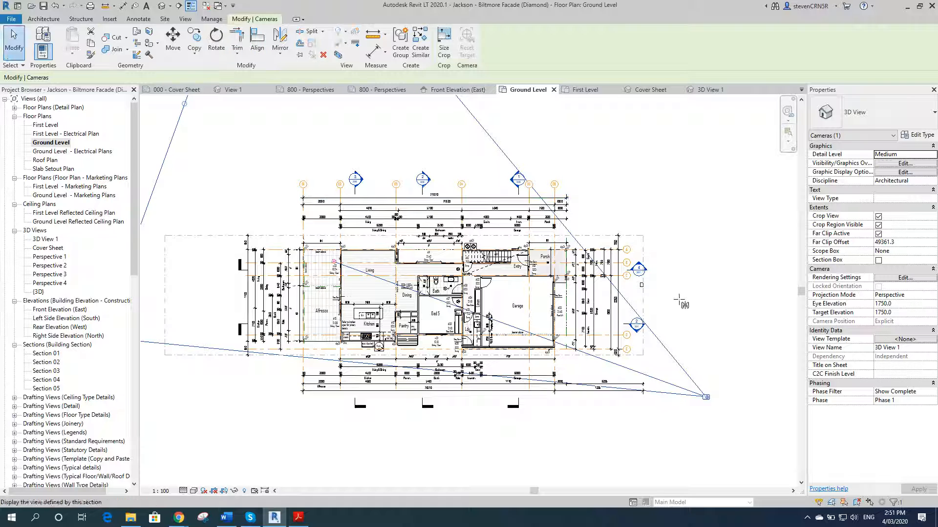
left_click(643, 296)
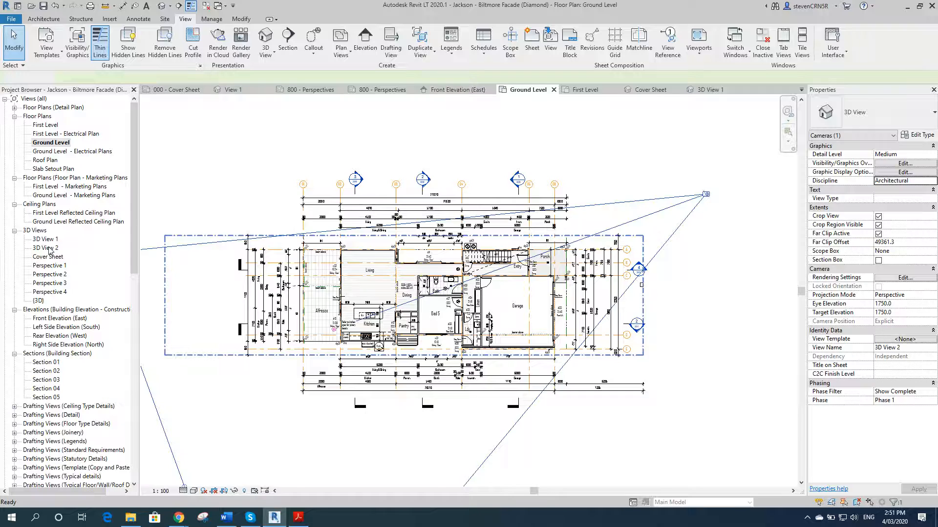
Step: Rotate a copy of the new 3D View 2 camera by 90 degrees in the Ground Level plan
double_click(50, 248)
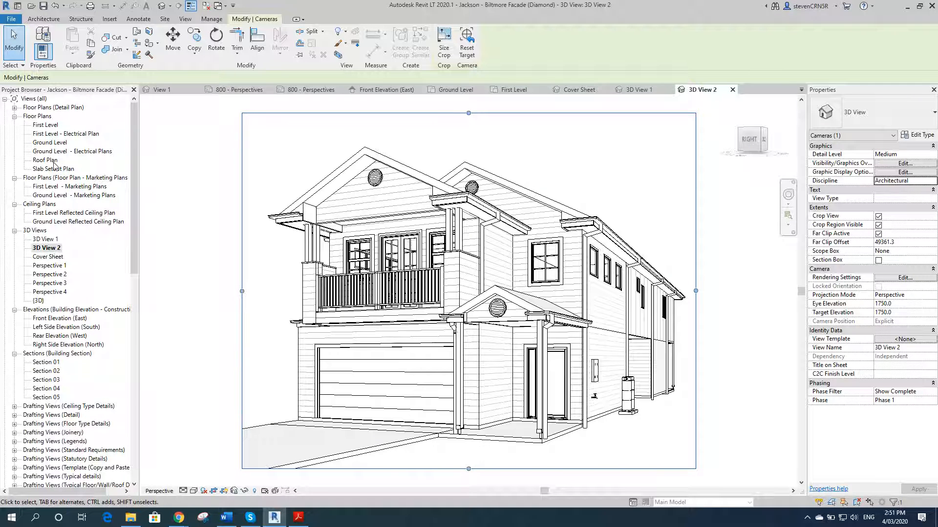
double_click(54, 142)
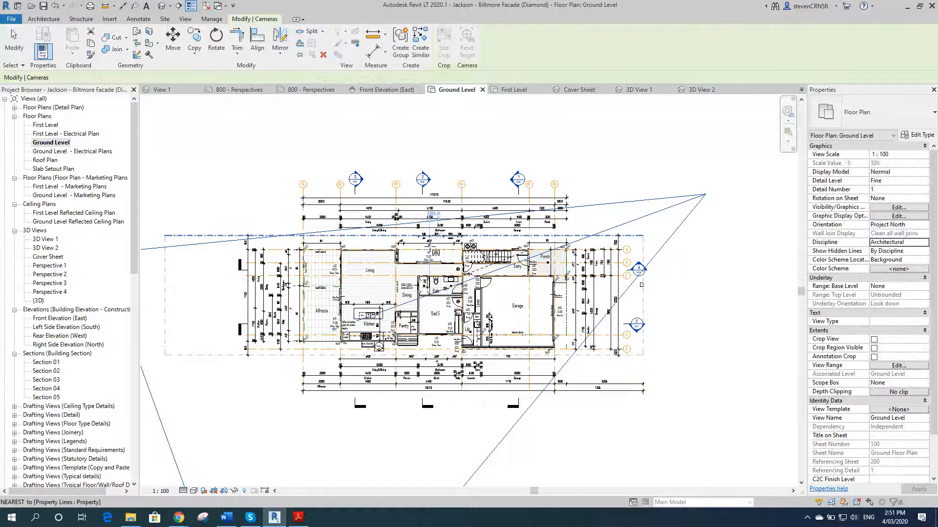
left_click(441, 263)
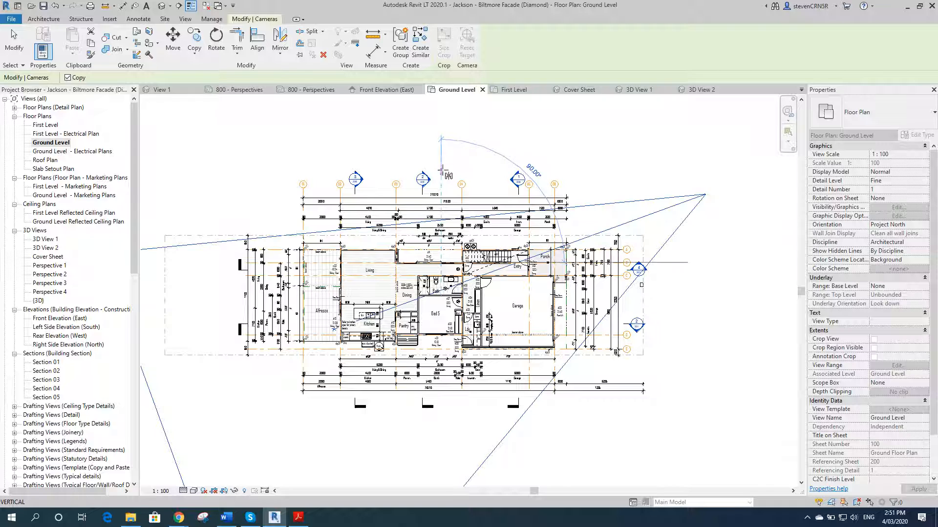
left_click(440, 172)
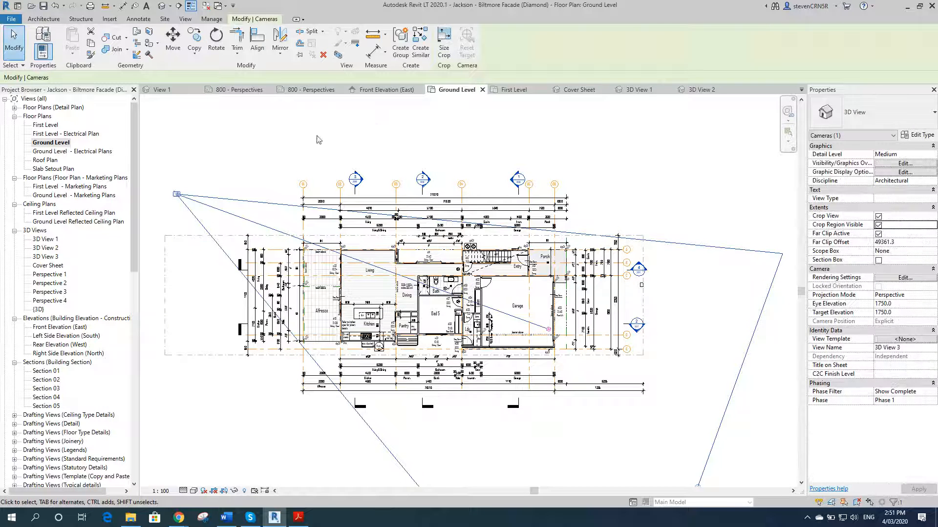
Step: Mirror a copy of the 3D View 3 camera about a horizontal axis across the house
left_click(284, 38)
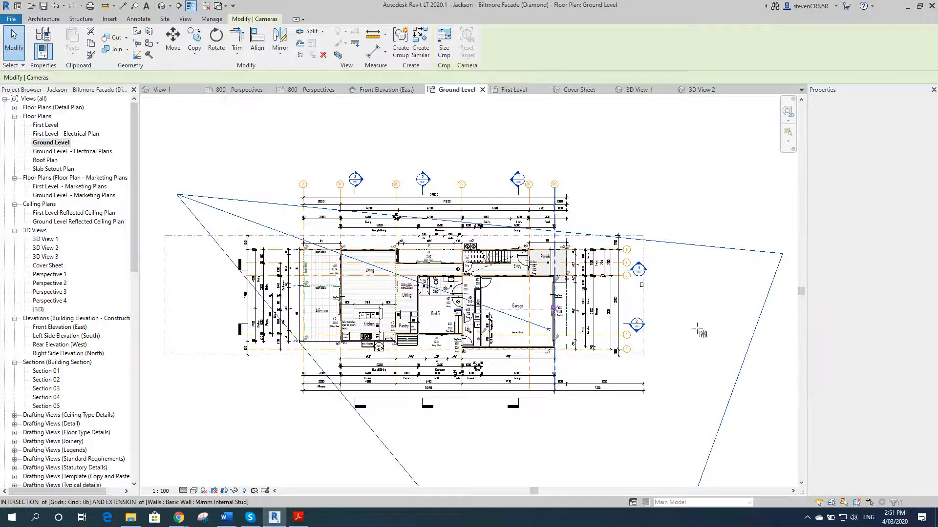
left_click(642, 296)
left_click(687, 298)
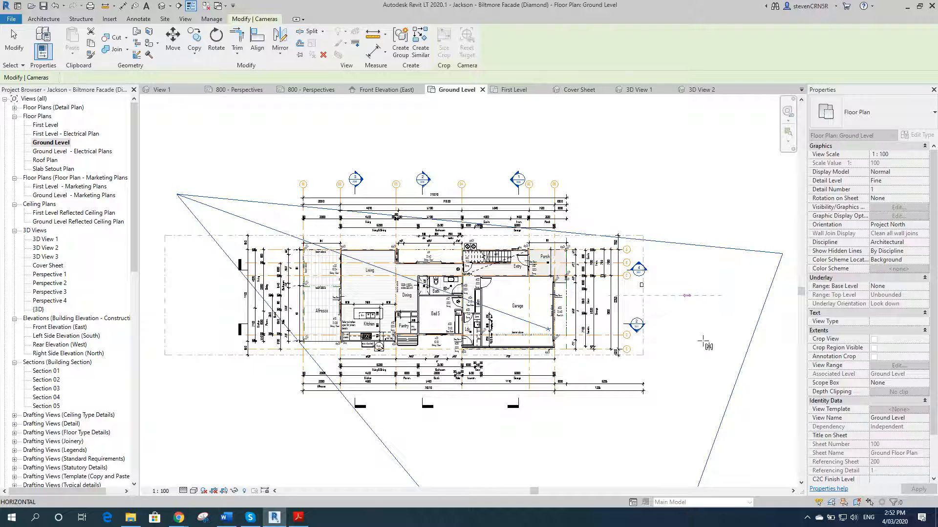
Step: Open 3D View 4 and extend its crop region to the left
double_click(46, 265)
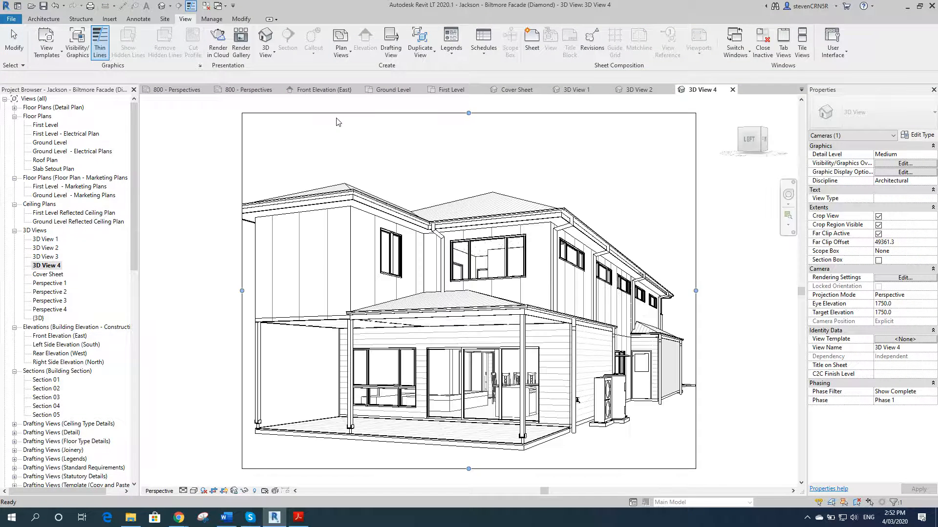
left_click(336, 113)
left_click_drag(242, 290, 196, 290)
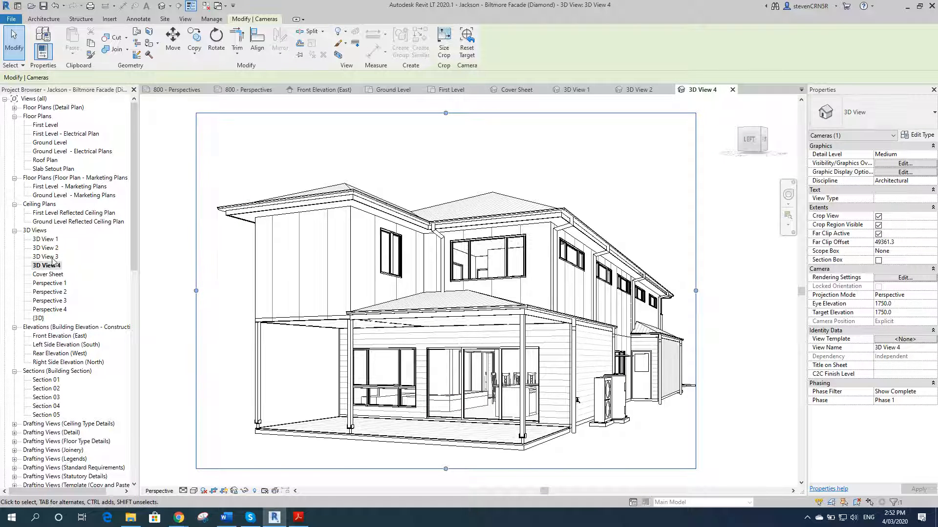
Step: Open 3D View 3 and widen its crop region slightly on both sides
double_click(49, 257)
left_click(472, 114)
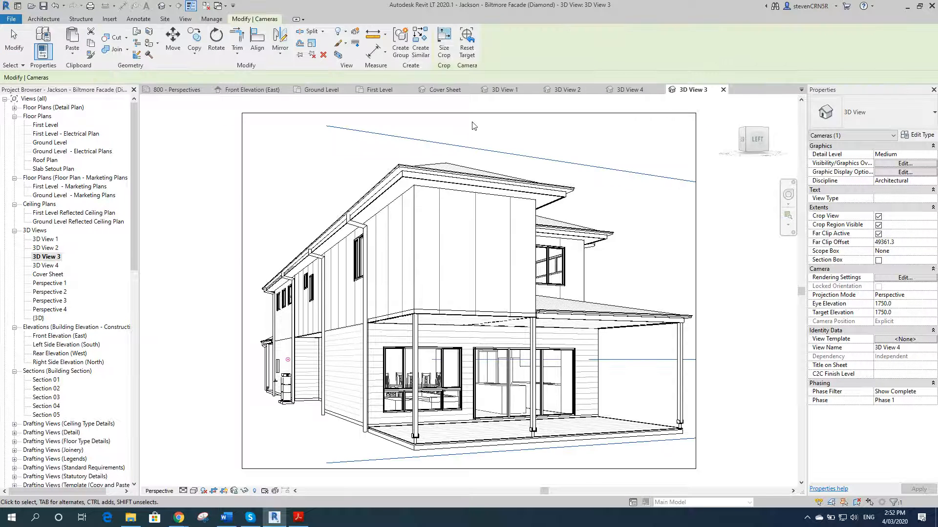
left_click(685, 144)
left_click(696, 141)
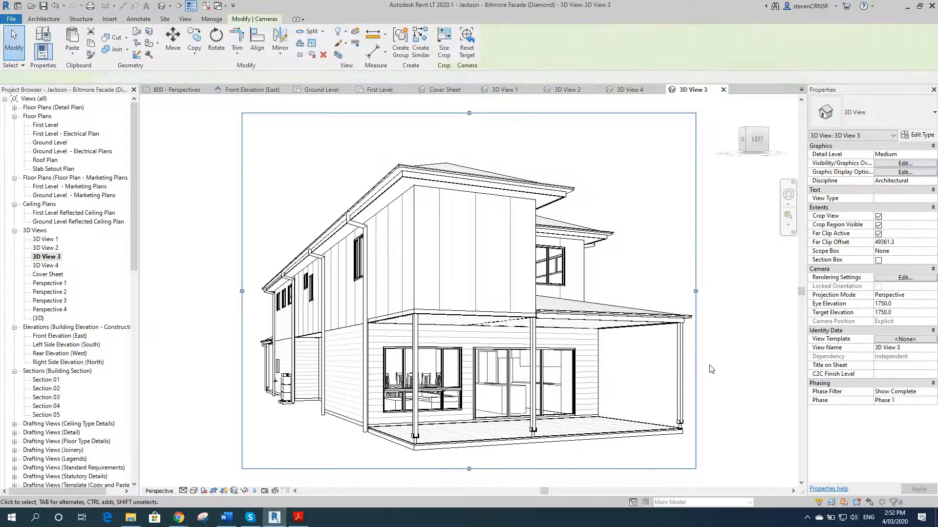
left_click_drag(696, 293, 716, 296)
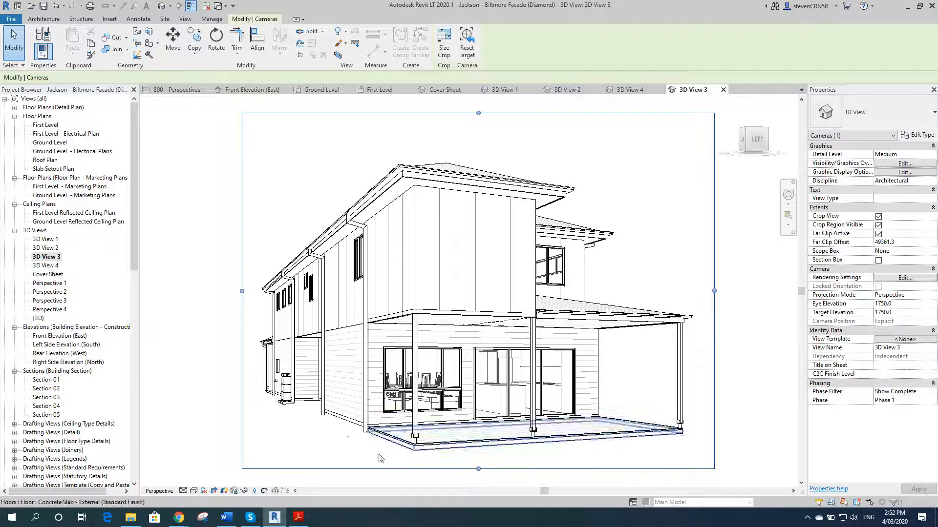
left_click_drag(241, 291, 235, 291)
left_click(176, 229)
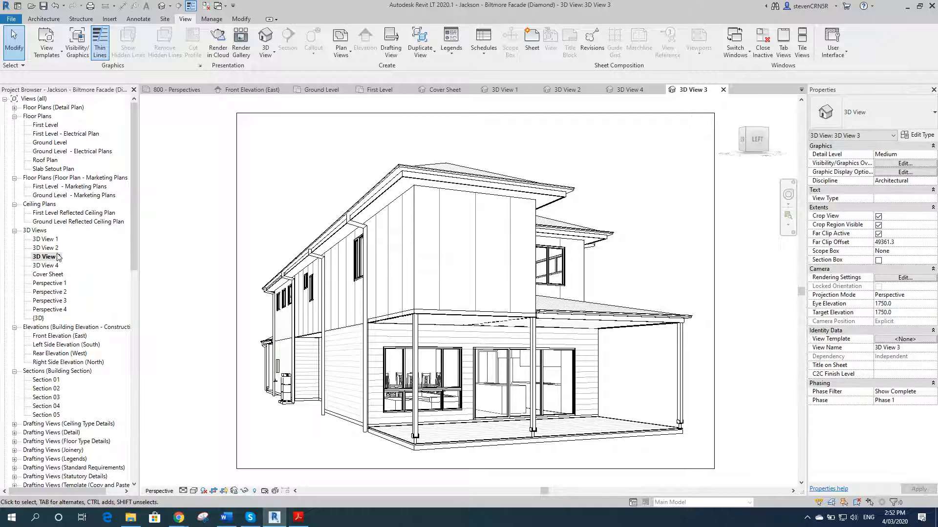
Step: Open the 800 - Perspectives sheet and move its four existing perspective viewports up off the title block
left_click_drag(133, 222, 133, 435)
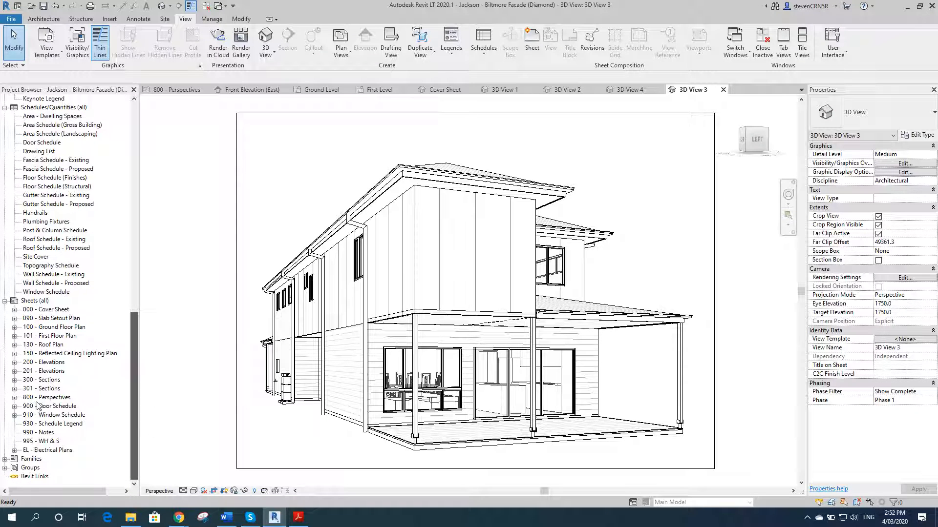
double_click(58, 398)
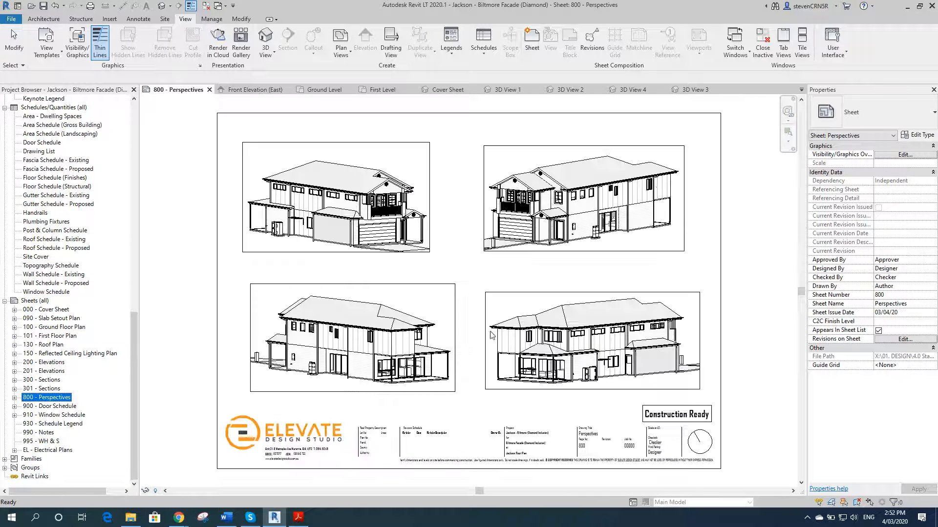
left_click(415, 226)
left_click(430, 338, "ctrl")
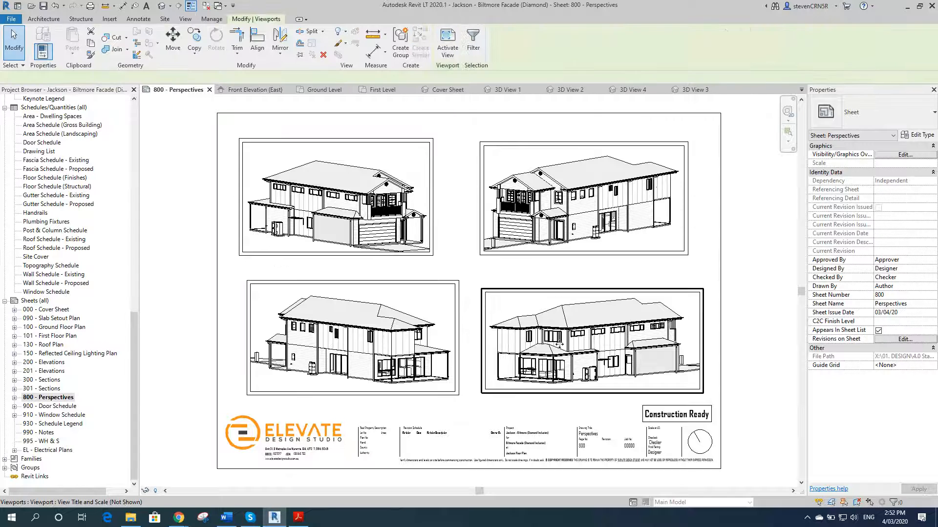
left_click(564, 346, "ctrl")
scroll(564, 348, "down", 5)
left_click_drag(557, 266, 557, 161)
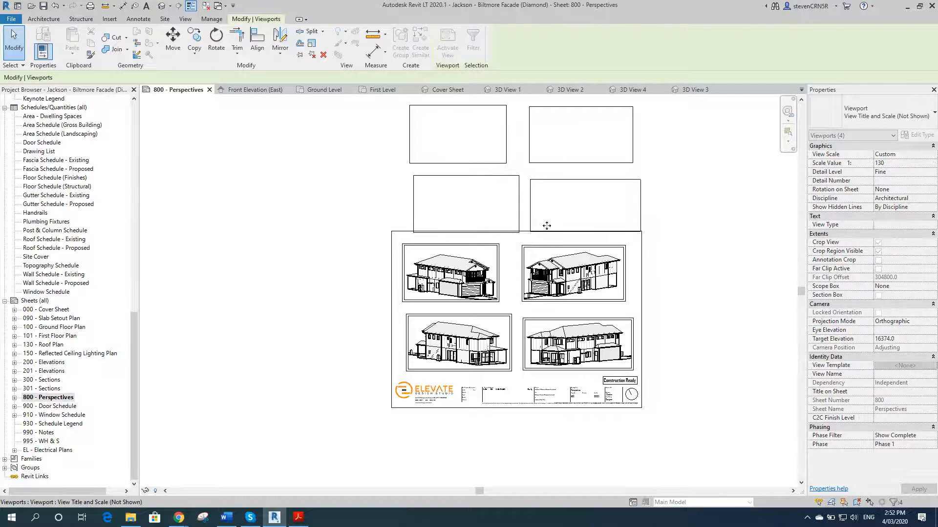
left_click(272, 207)
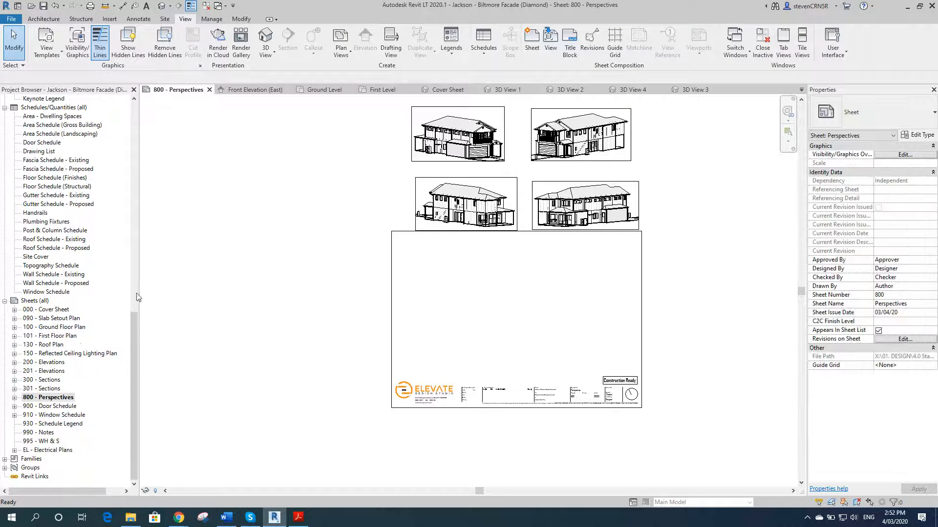
Step: Place the 3D View 1 and 3D View 2 views side by side in the upper half of the sheet
left_click_drag(133, 313, 137, 168)
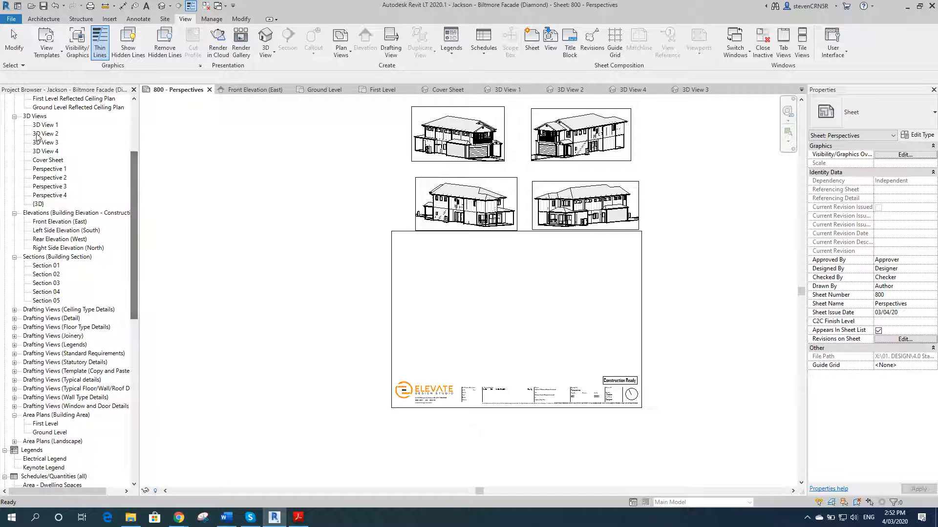
left_click(44, 125)
left_click(56, 131, "ctrl")
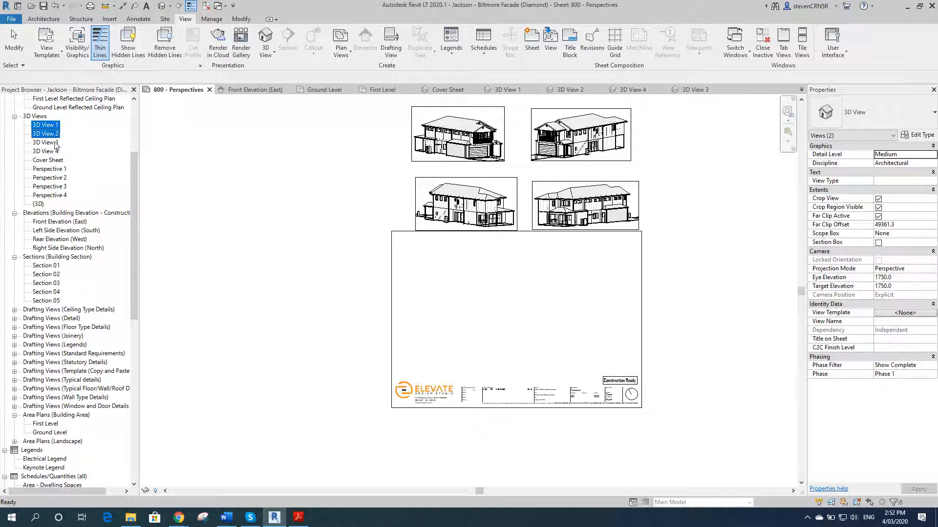
left_click(52, 129)
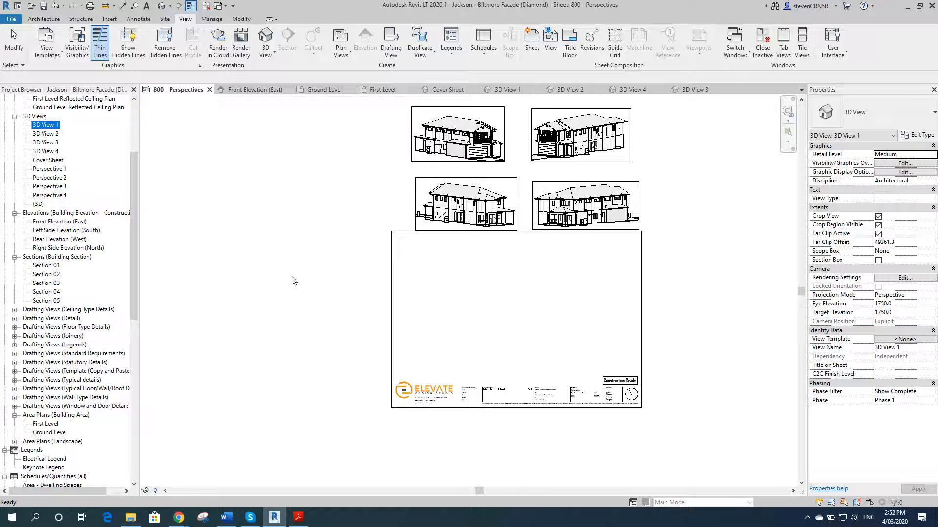
left_click_drag(383, 272, 410, 291)
left_click(472, 273)
left_click_drag(56, 137, 567, 291)
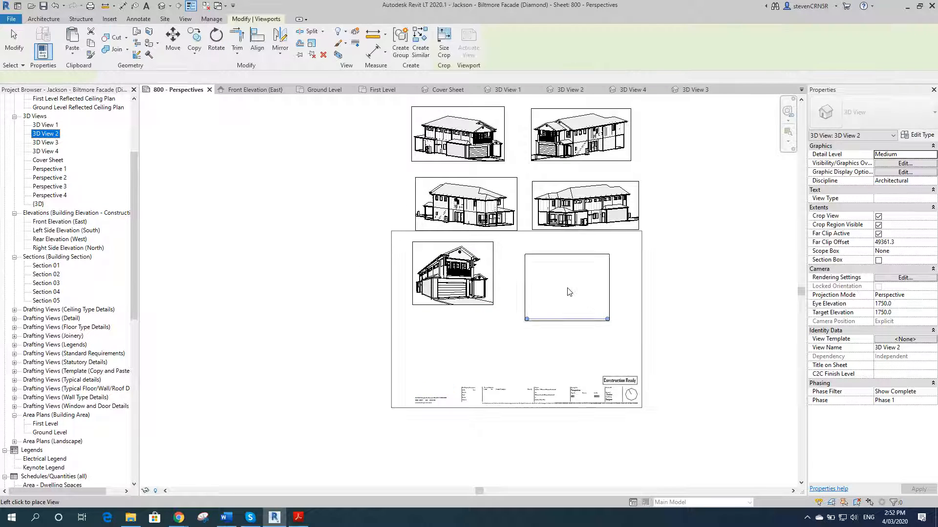
left_click(570, 286)
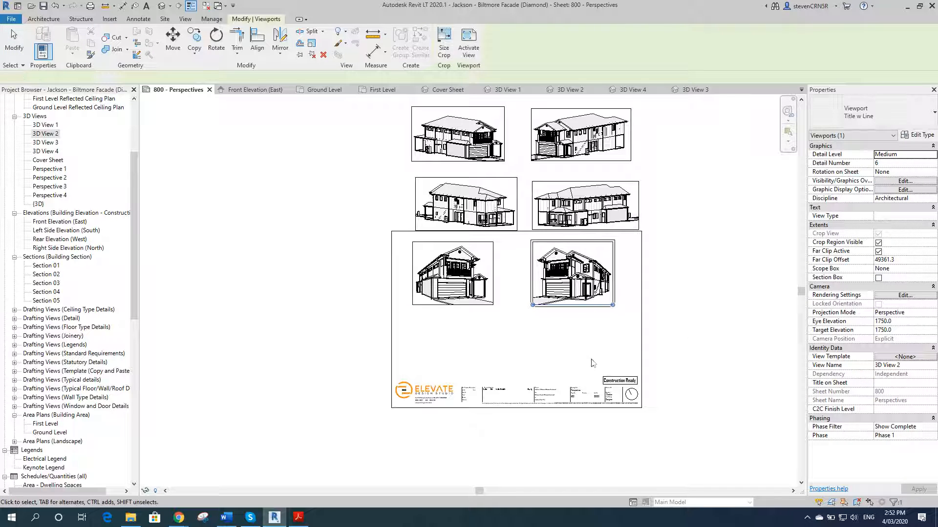
Step: Place the 3D View 3 and 3D View 4 views side by side in the lower half of the sheet
left_click_drag(50, 143, 440, 346)
left_click(454, 350)
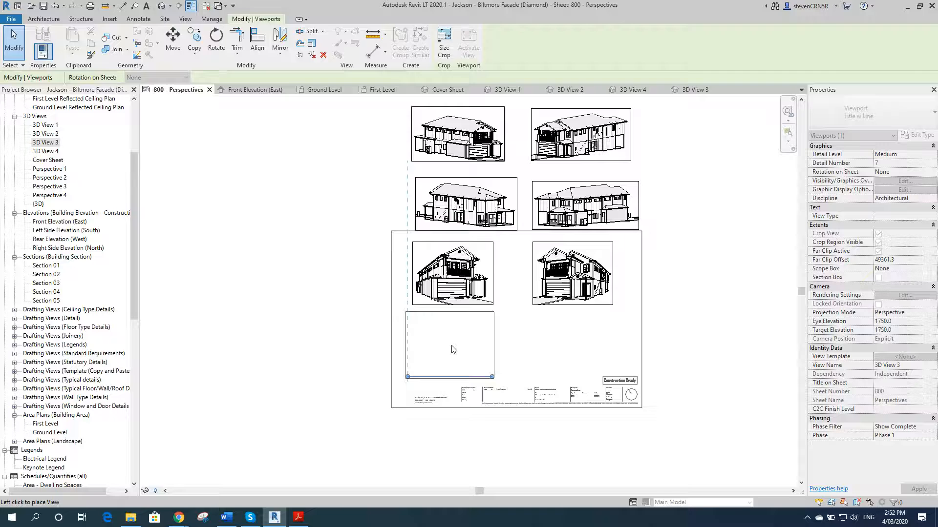
left_click_drag(46, 152, 566, 353)
left_click(566, 350)
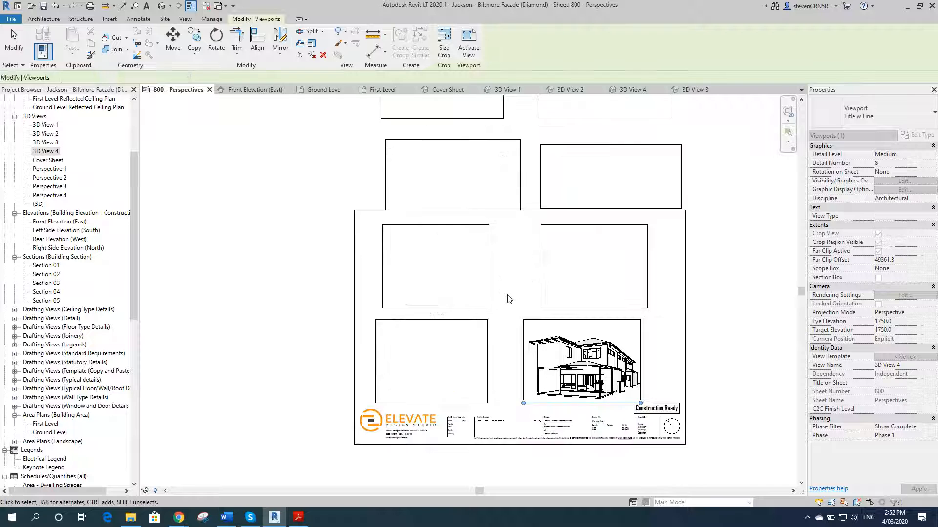
Step: Change the four new viewports' type to View Title and Scale (Not Shown)
scroll(507, 297, "up", 1)
left_click(485, 310)
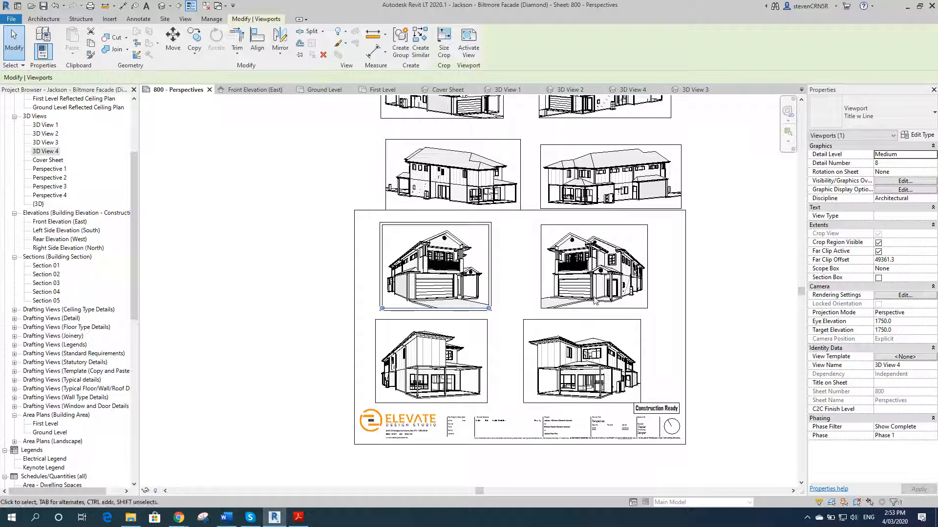
left_click(578, 277, "ctrl")
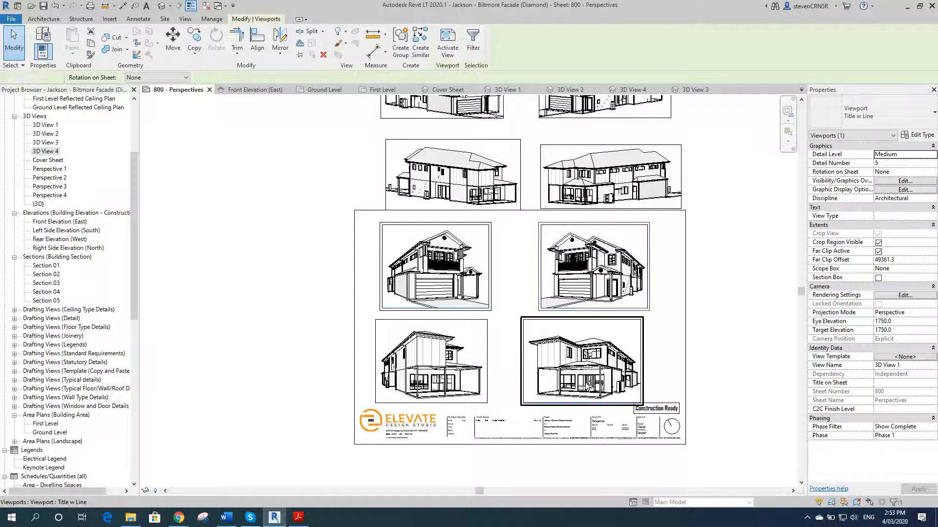
left_click(568, 359, "ctrl")
left_click(446, 368, "ctrl")
left_click(869, 114)
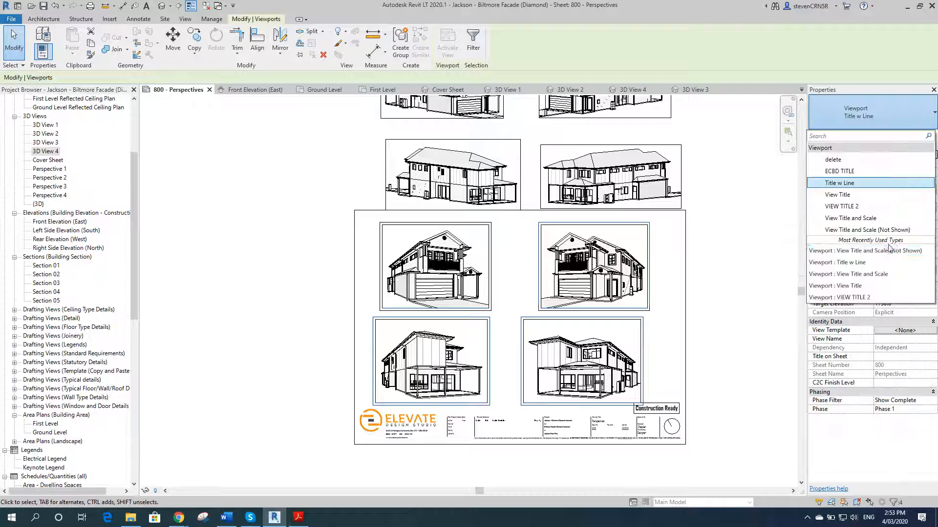
left_click(885, 251)
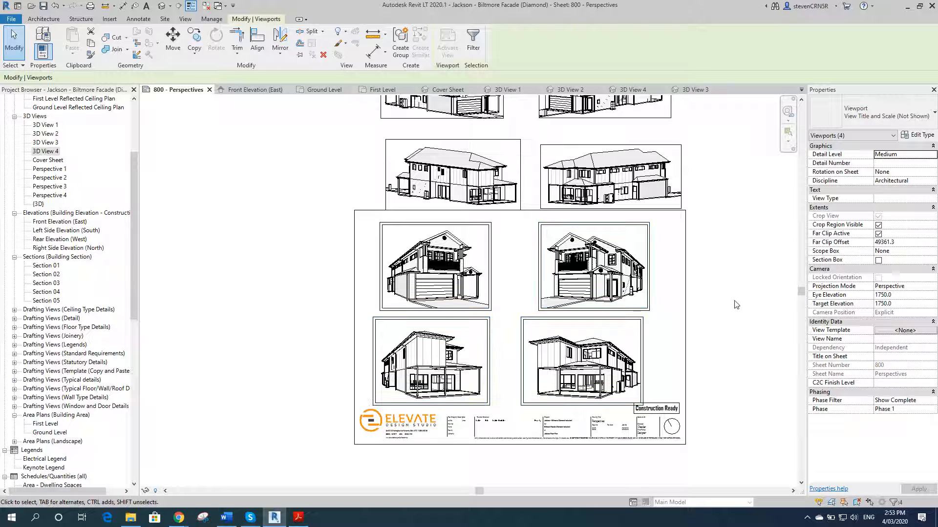
Step: Resize the 3D View 1 viewport's crop to a 120 mm height, scaling with locked proportions
left_click(481, 292)
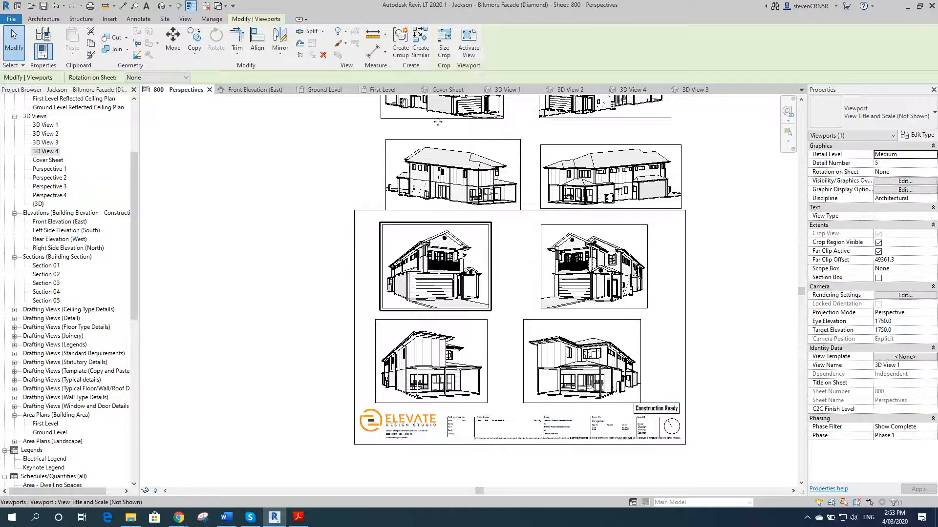
left_click(444, 44)
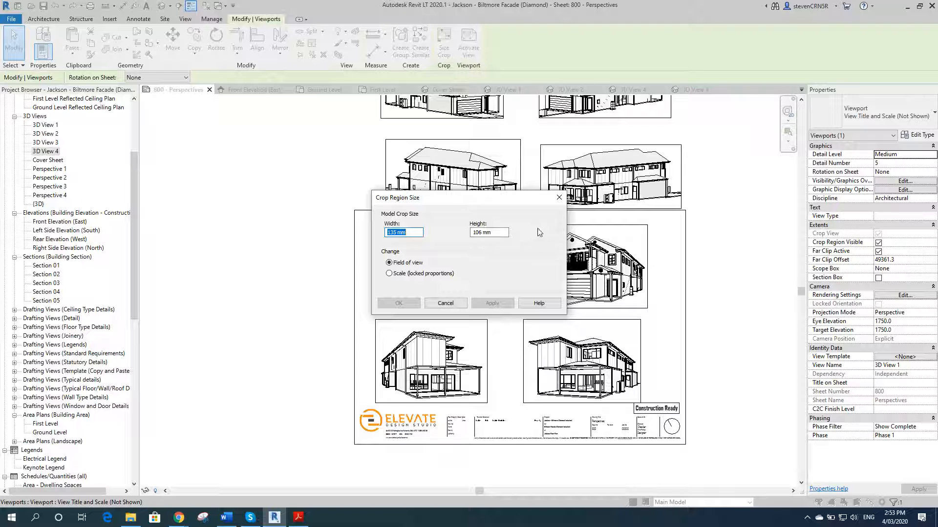
left_click(389, 273)
type("120")
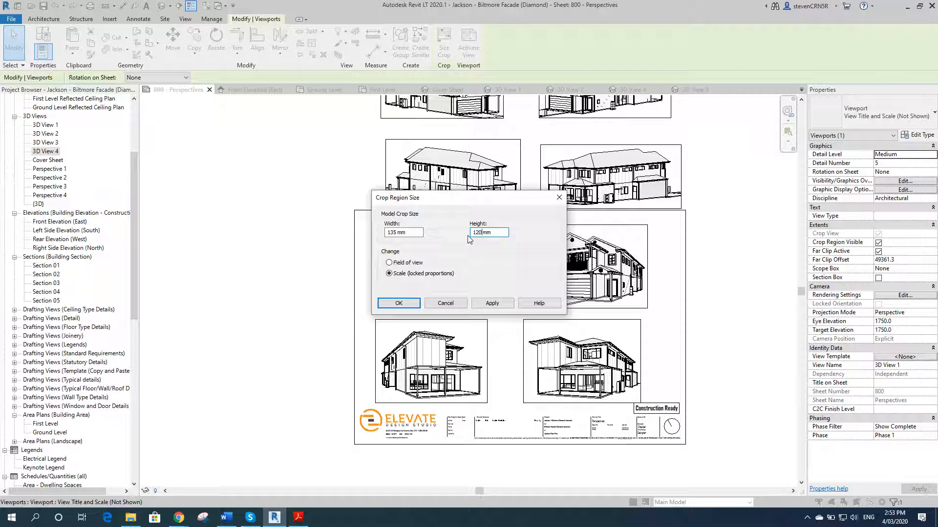
left_click(490, 303)
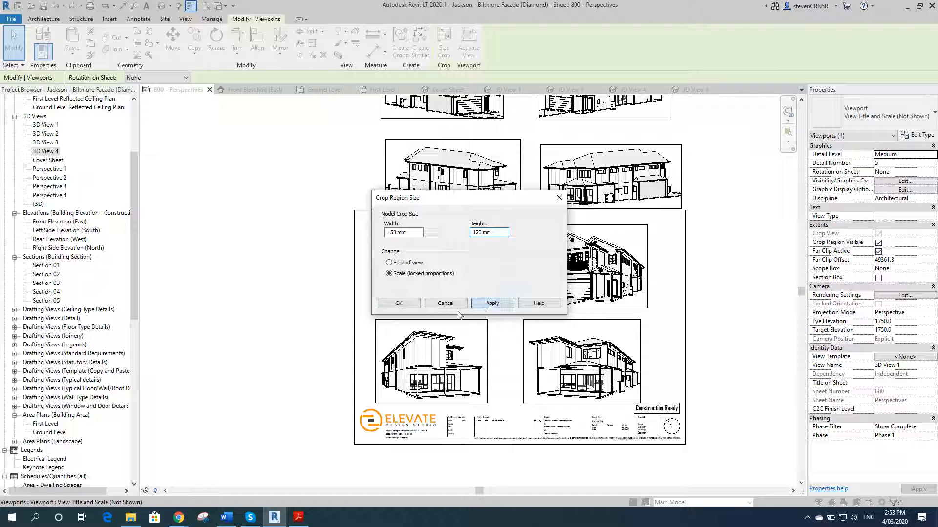
left_click(410, 303)
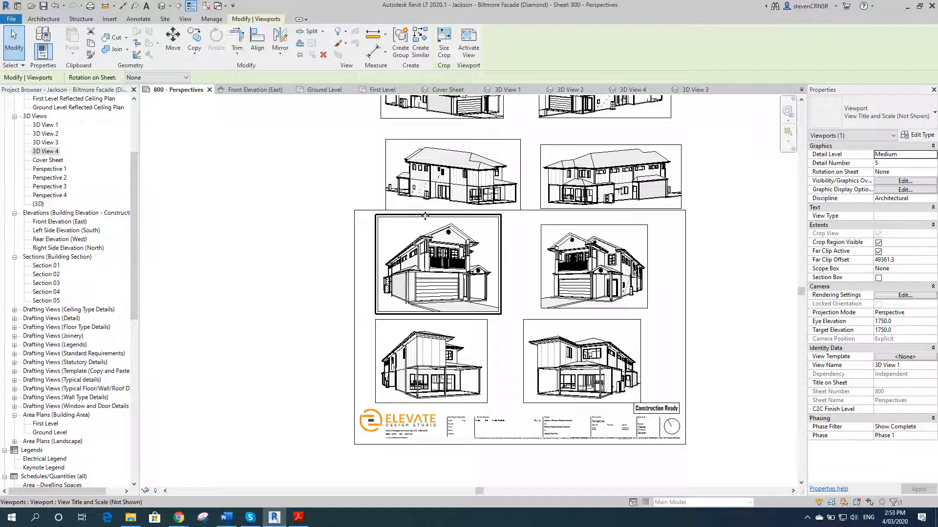
Step: Resize the 3D View 2 viewport's crop to a 120 mm height, scaling with locked proportions
left_click(588, 354)
left_click(440, 364)
left_click(580, 283)
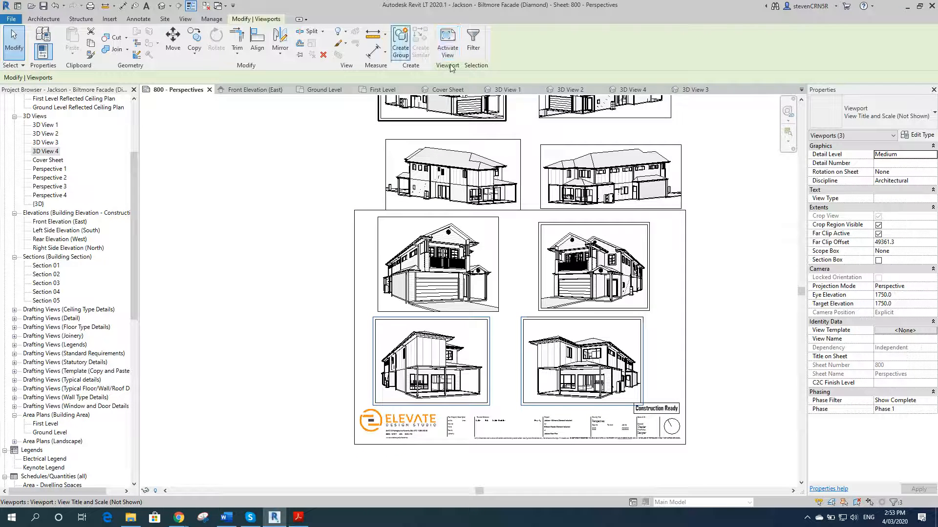
left_click(561, 286)
left_click(444, 44)
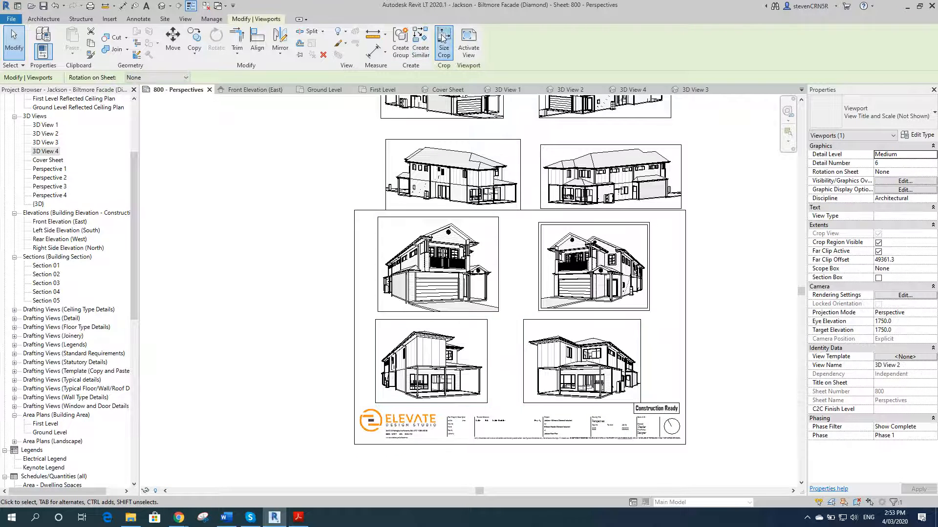
left_click(389, 273)
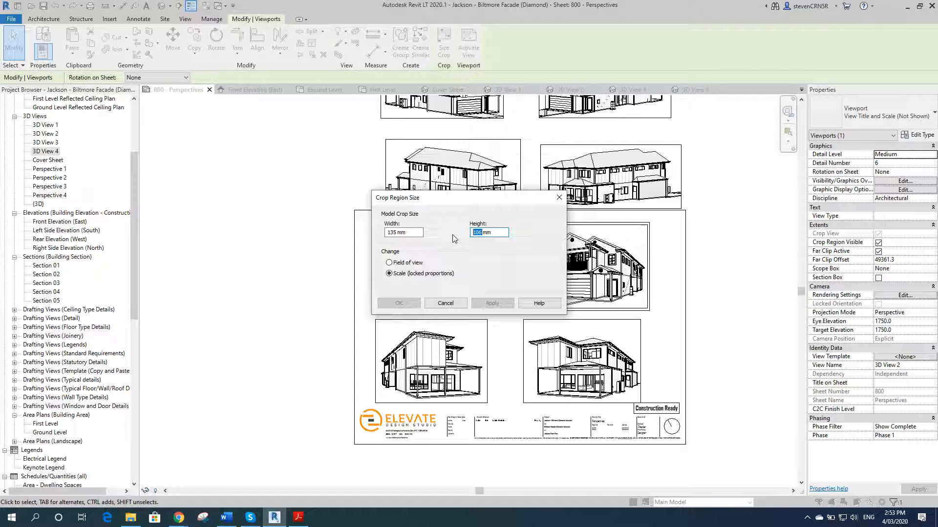
type("120")
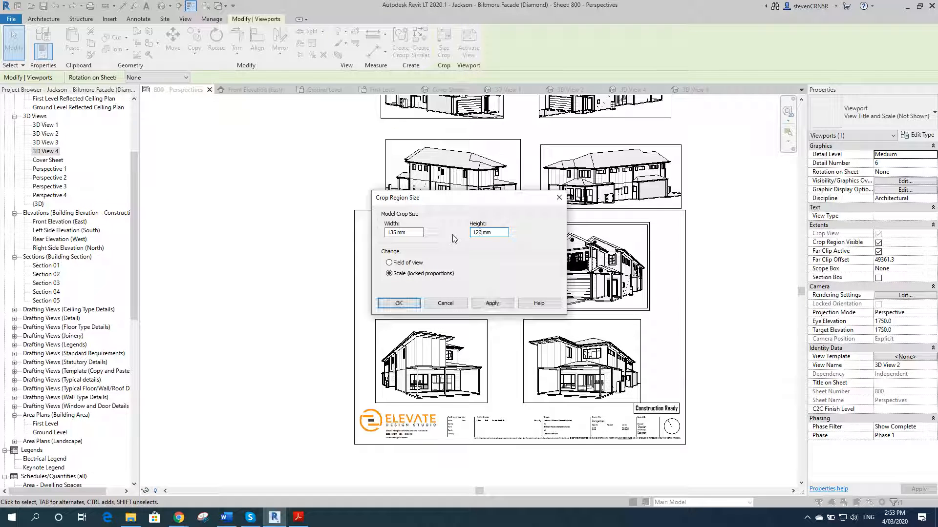
left_click(490, 304)
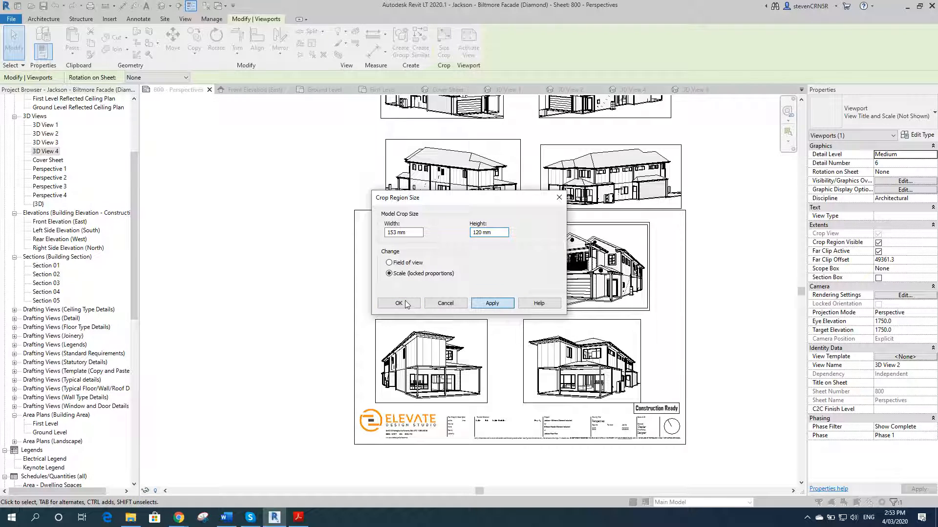
left_click(405, 304)
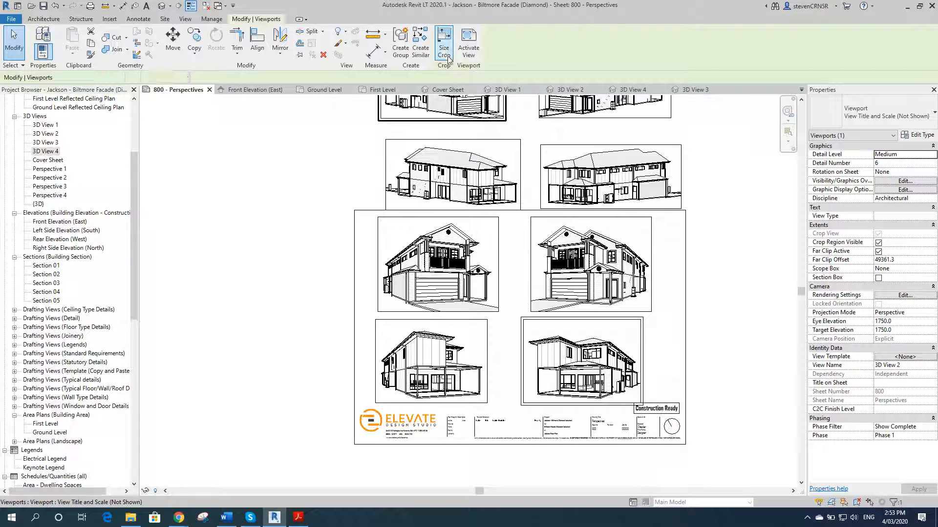
Step: Resize the 3D View 4 viewport's crop to a 120 mm height, scaling with locked proportions
left_click(552, 398)
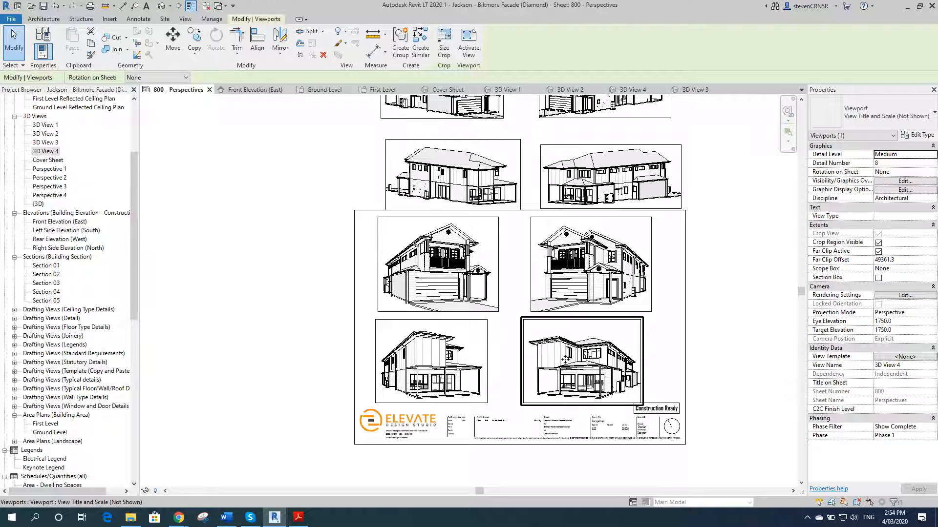
left_click(444, 43)
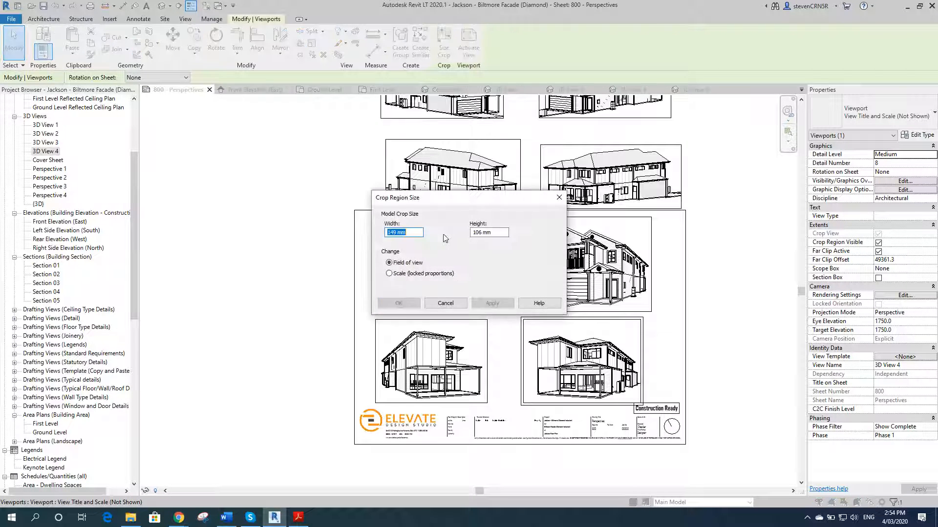
double_click(490, 236)
type("106")
key("Return")
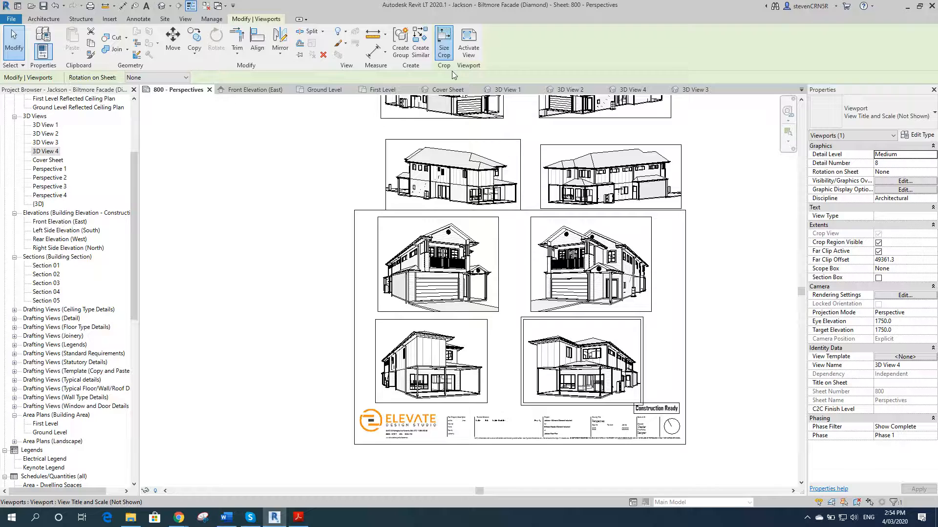
left_click(444, 43)
left_click(405, 274)
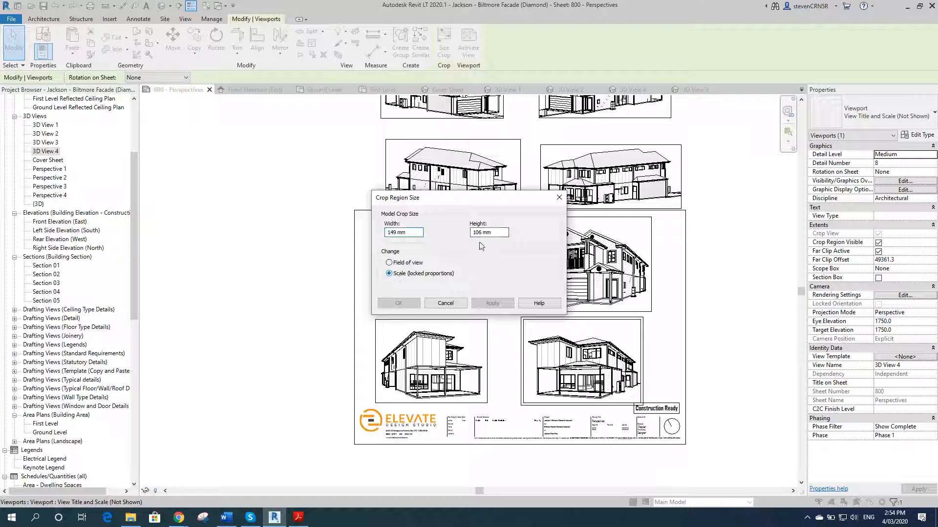
double_click(471, 233)
type("120")
left_click(508, 304)
left_click(410, 304)
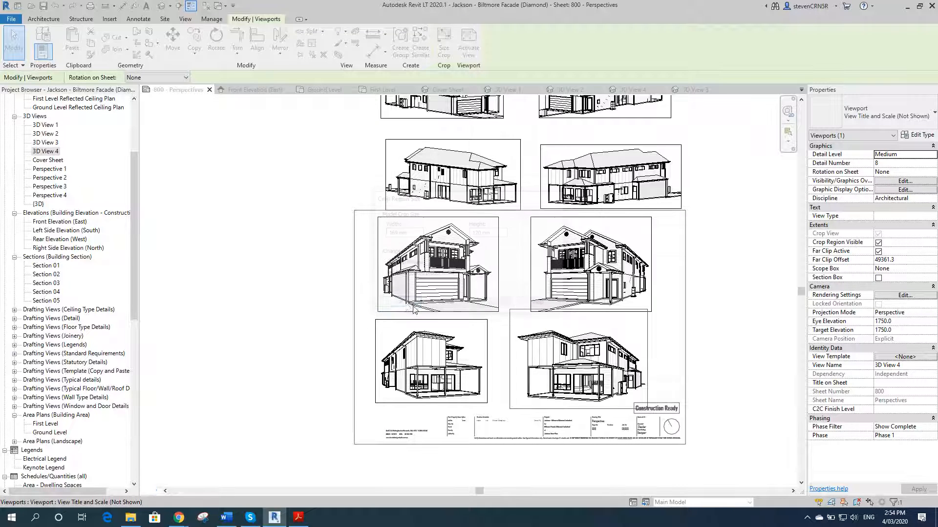
Step: Resize the 3D View 3 viewport's crop to a 120 mm height, scaling with locked proportions
left_click(444, 47)
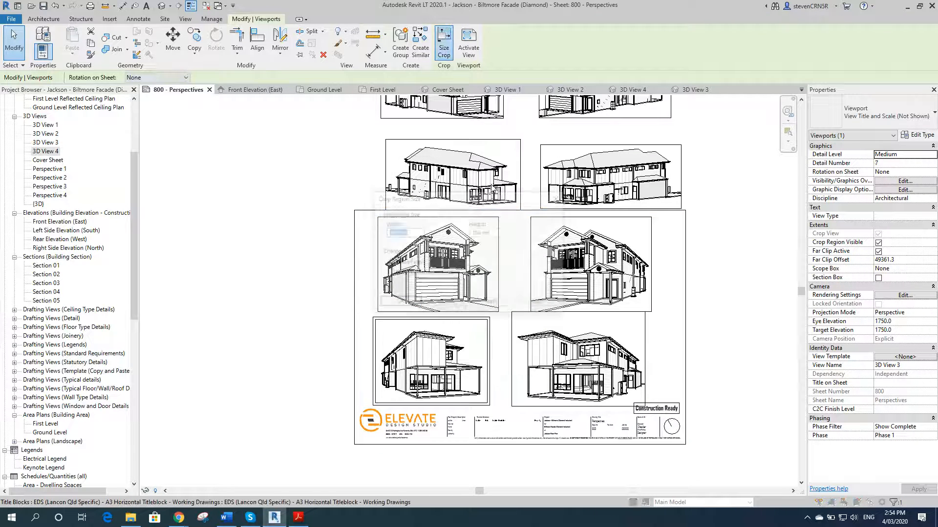
left_click(390, 274)
double_click(481, 232)
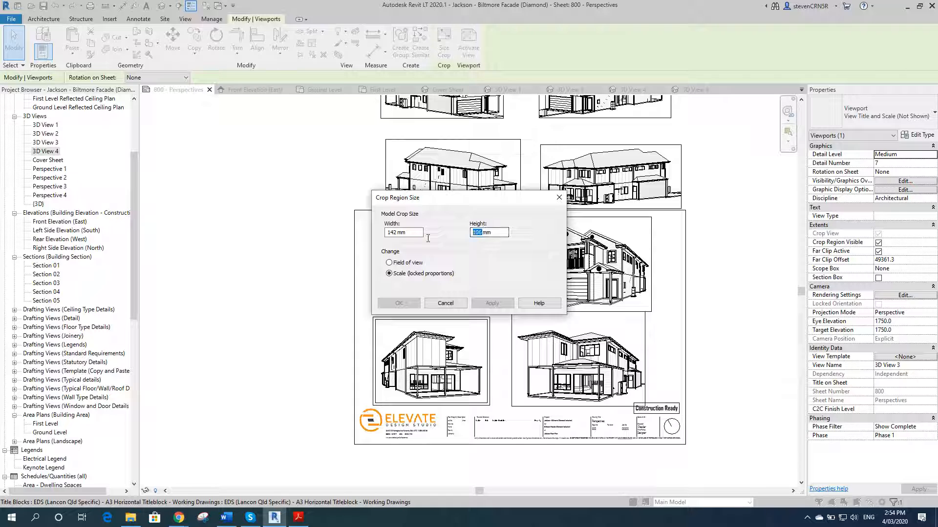
type("120")
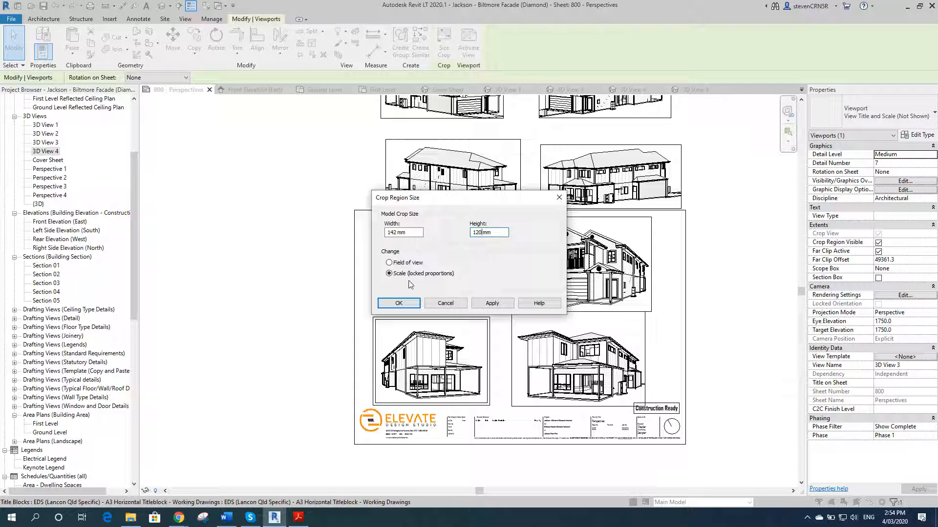
left_click(492, 303)
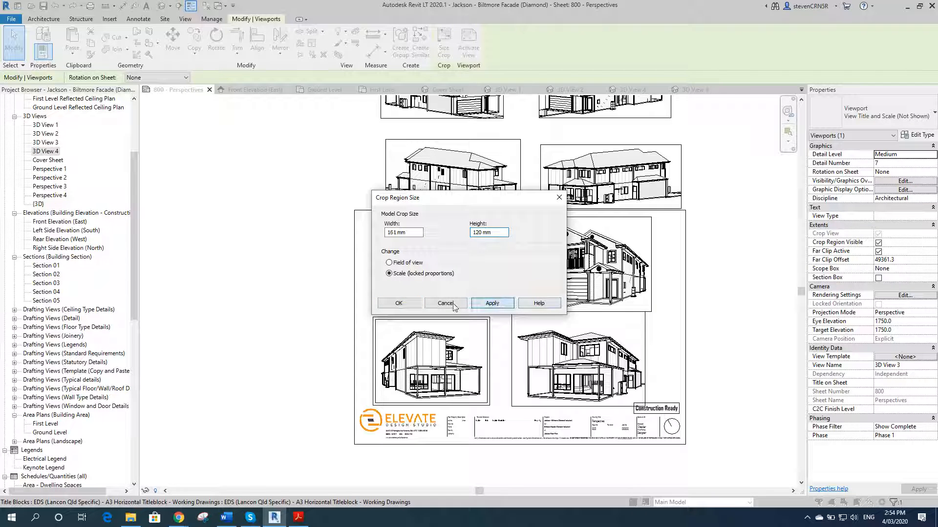
left_click(399, 303)
Step: Nudge the 3D View 4 viewport three steps right and three steps up to align it
left_click(750, 286)
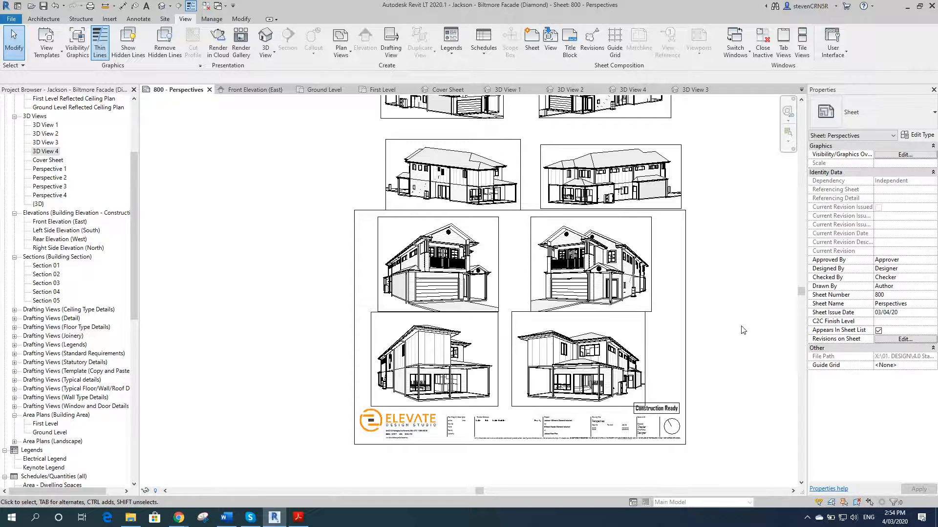
scroll(749, 286, "down", 2)
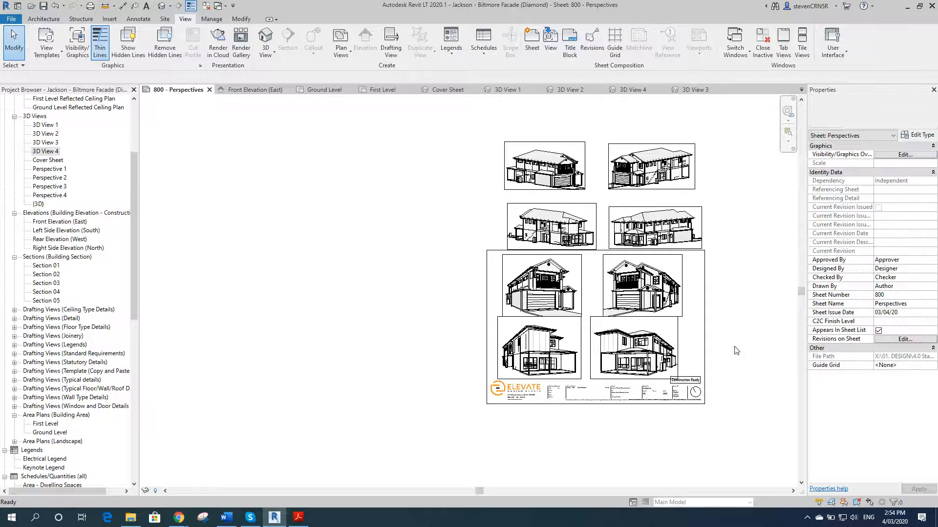
scroll(730, 363, "up", 2)
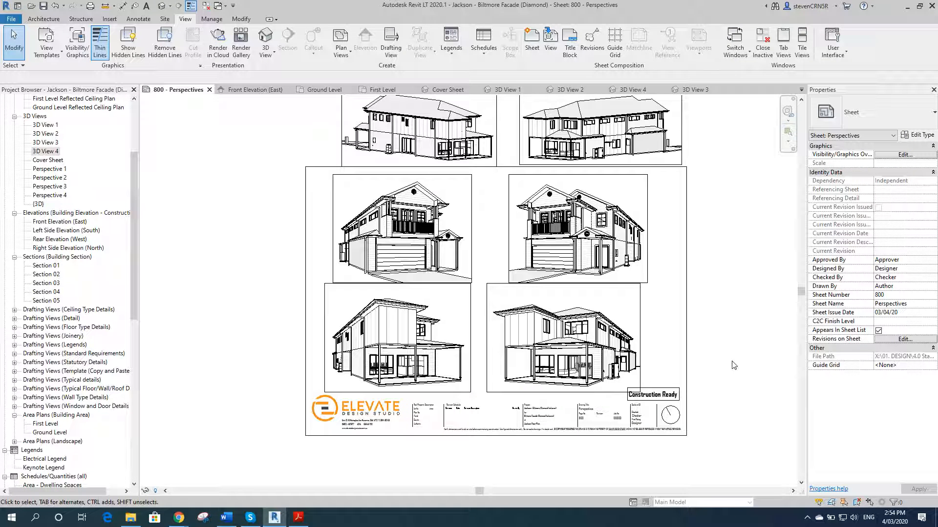
left_click(544, 332)
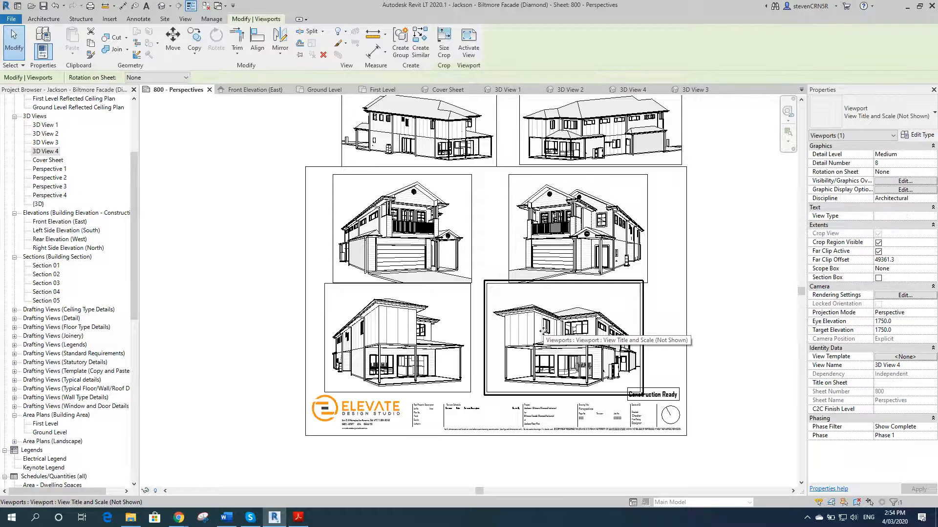
key("Right")
key("Right")
key("Right")
key("Up")
key("Up")
key("Up")
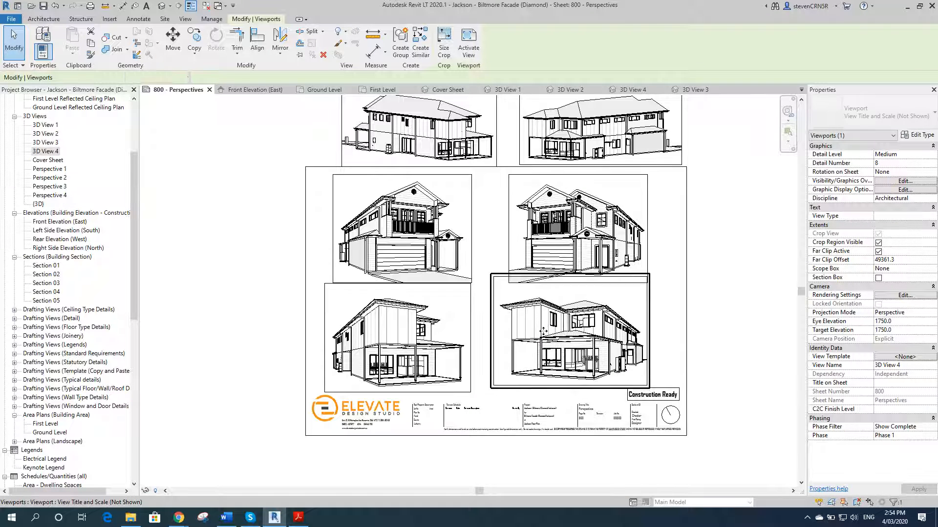
Step: Nudge the 3D View 3 viewport two steps up and one step right
left_click(372, 318)
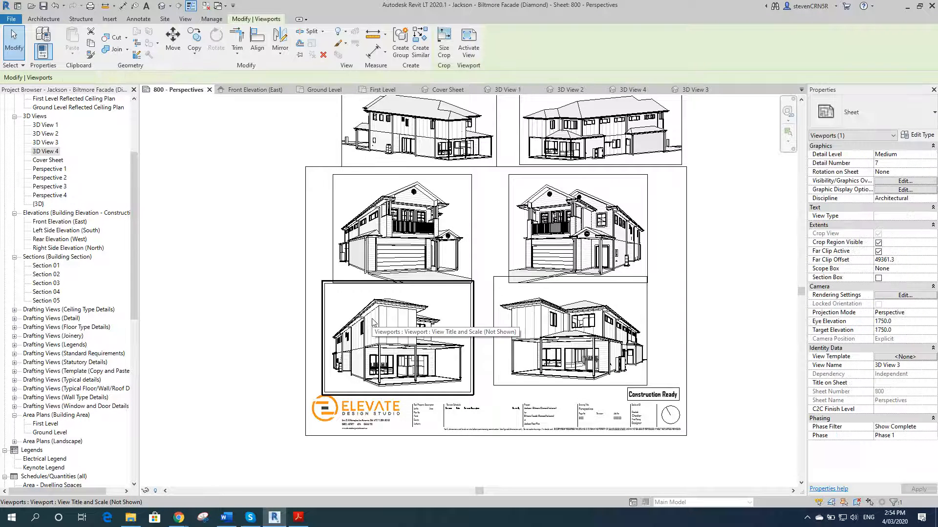
key("Up")
key("Up")
key("Right")
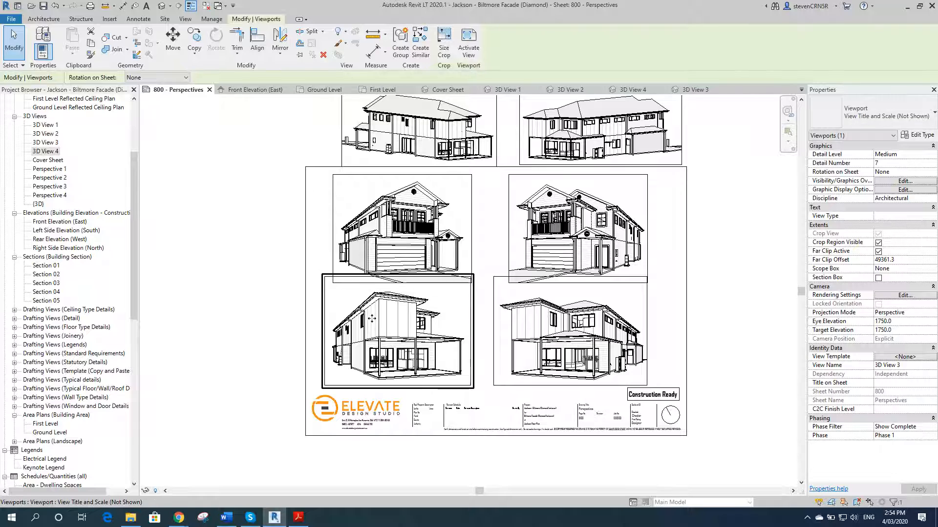
key("Escape")
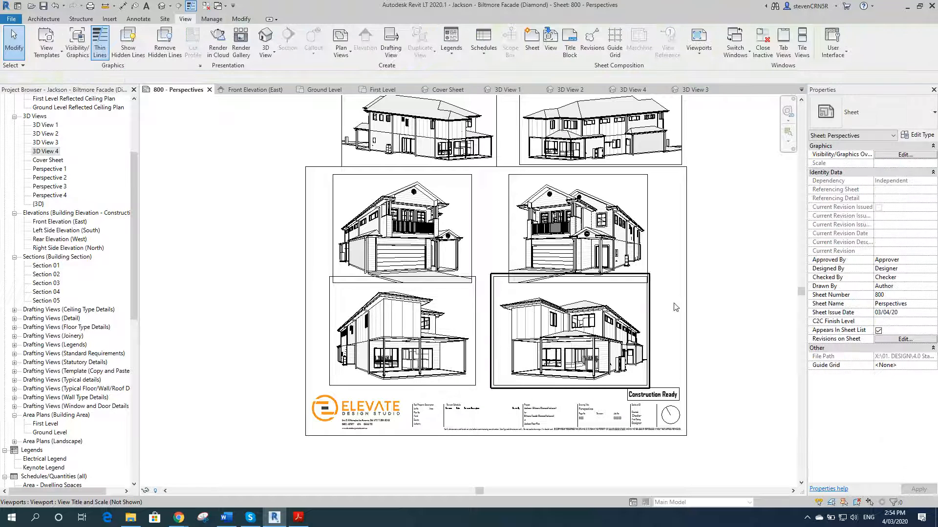
Step: Select the two upper viewports inside the titleblock and nudge them up one step
left_click(449, 221)
left_click(554, 220, "ctrl")
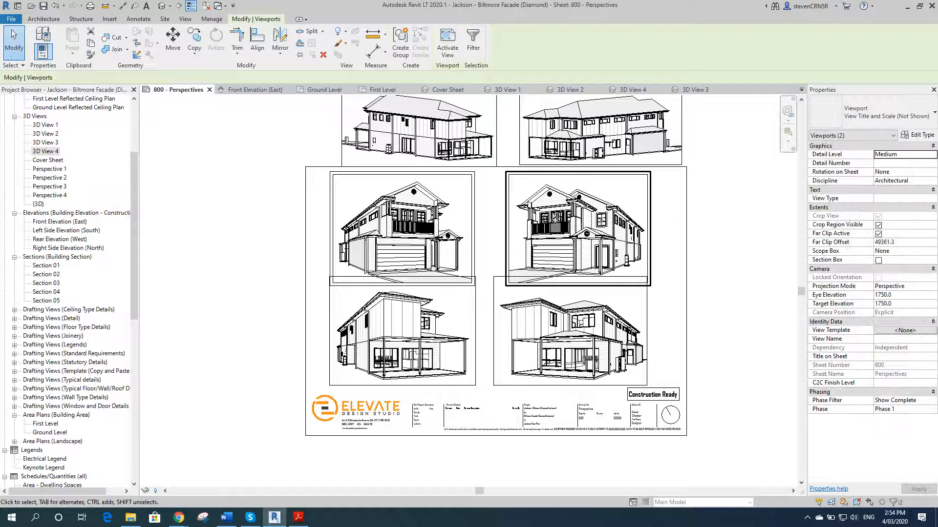
key("Up")
key("Escape")
Step: Zoom around the sheet to compare the viewports inside the titleblock with those above it
scroll(706, 259, "down", 2)
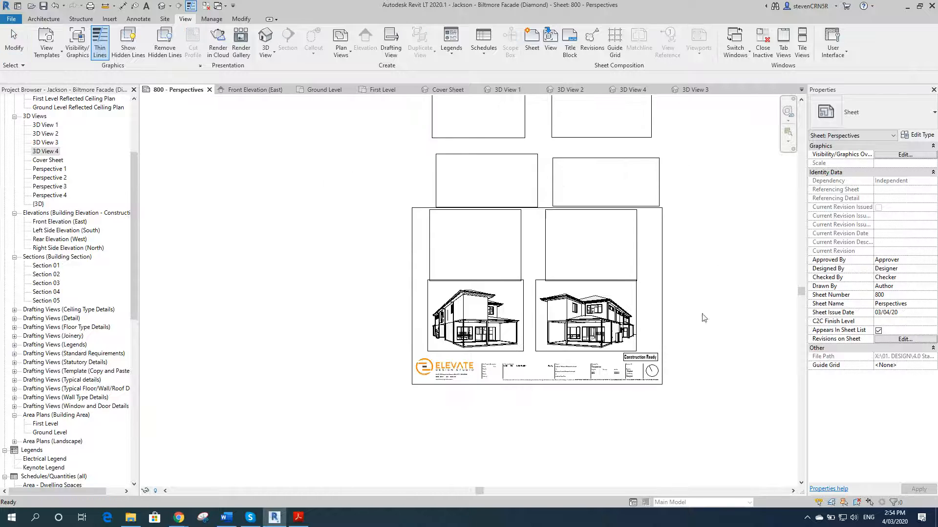
scroll(700, 207, "down", 3)
left_click_drag(703, 164, 437, 233)
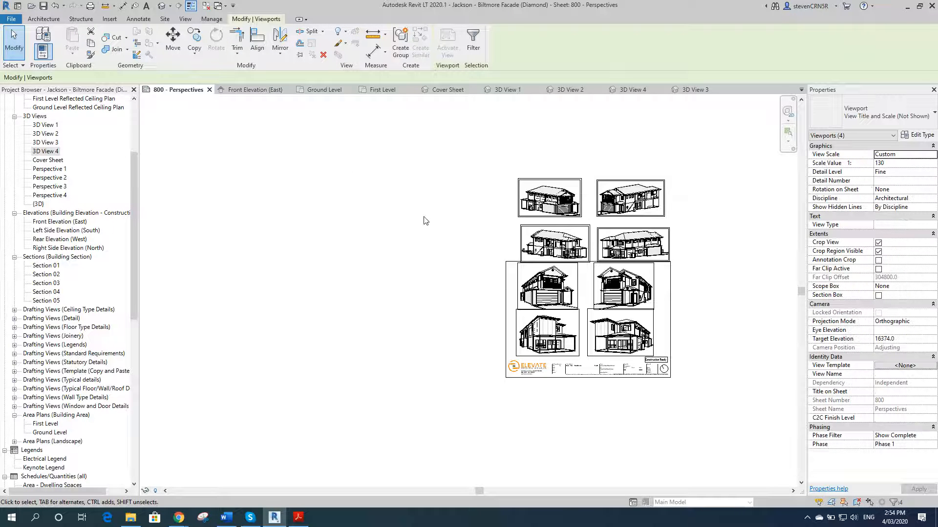
key("Escape")
scroll(706, 320, "up", 4)
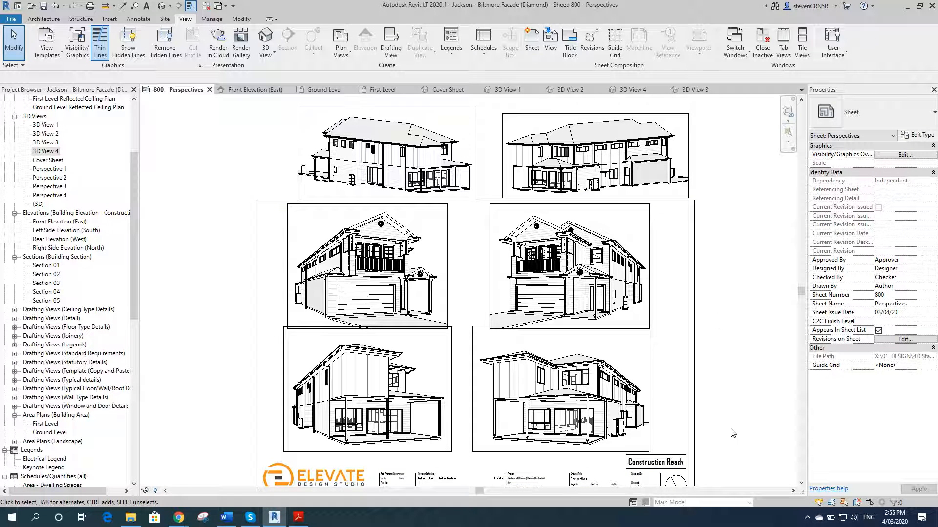
scroll(741, 318, "down", 2)
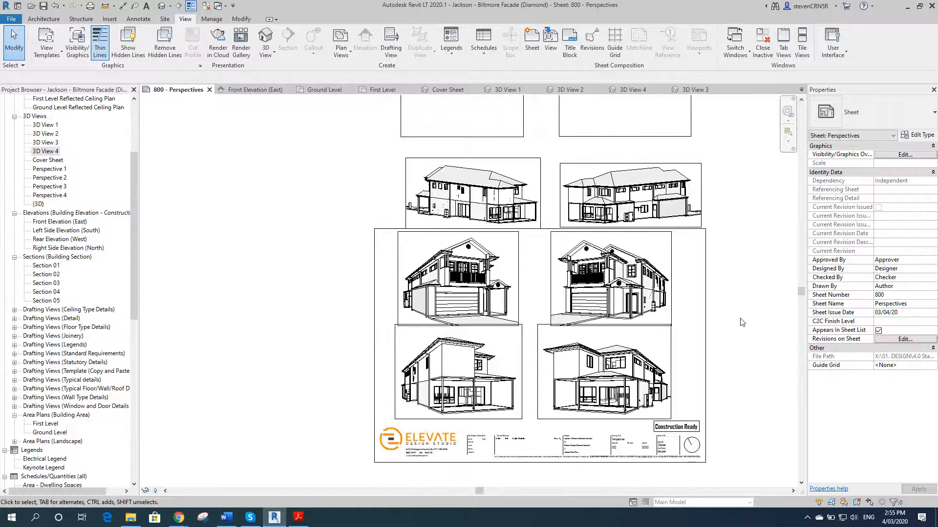
scroll(607, 146, "up", 3)
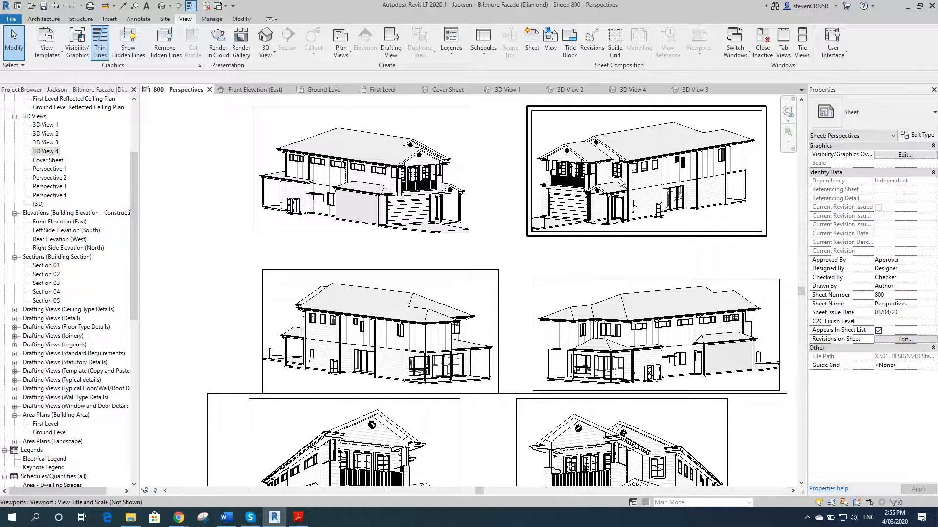
scroll(621, 182, "down", 3)
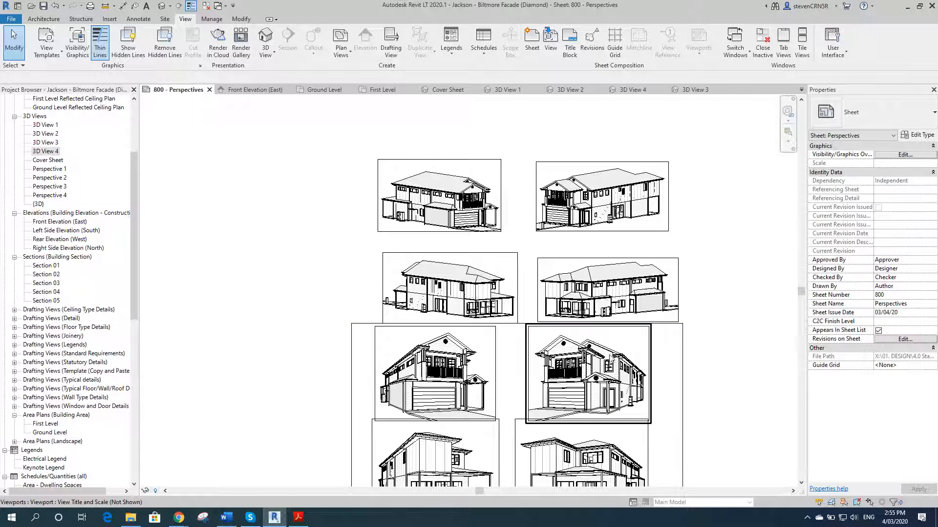
scroll(629, 326, "down", 3)
scroll(686, 428, "up", 1)
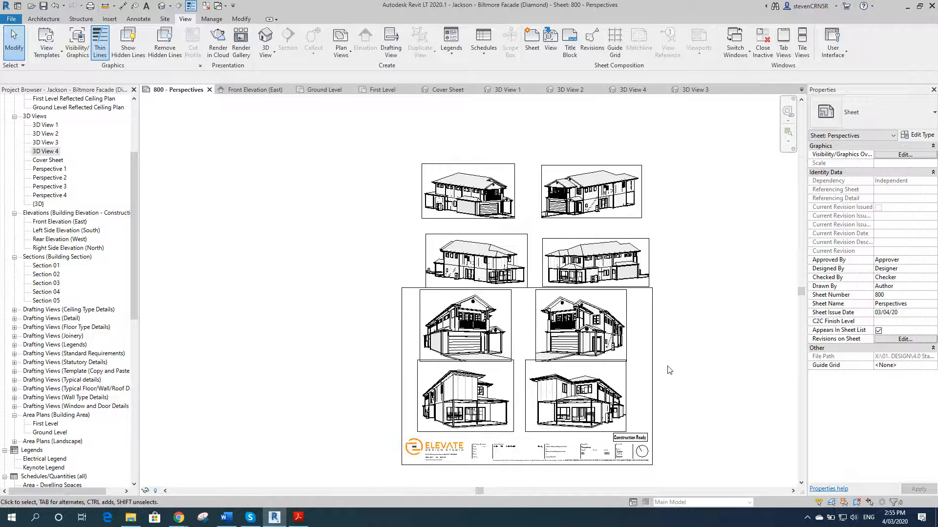
scroll(668, 369, "up", 1)
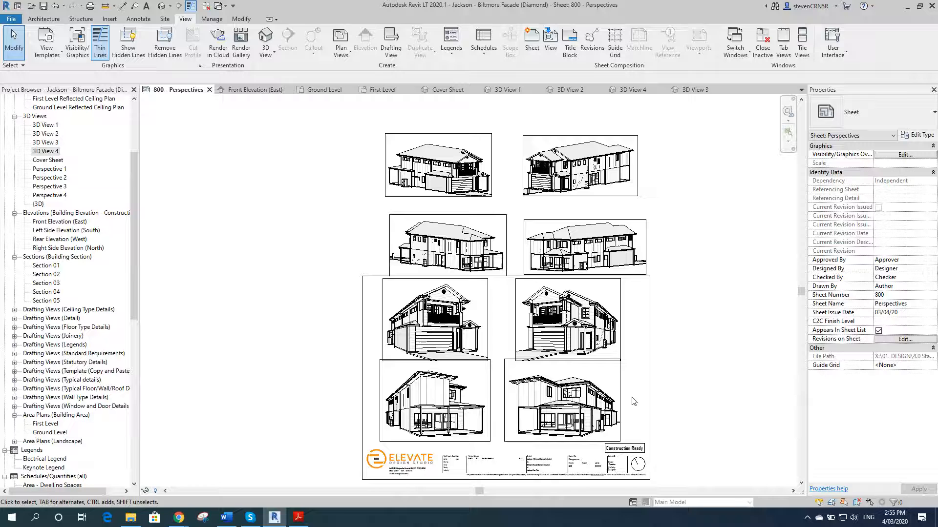
Step: Delete the four perspective viewports placed inside the titleblock
left_click_drag(701, 142, 277, 228)
left_click(727, 378)
left_click_drag(634, 330, 417, 391)
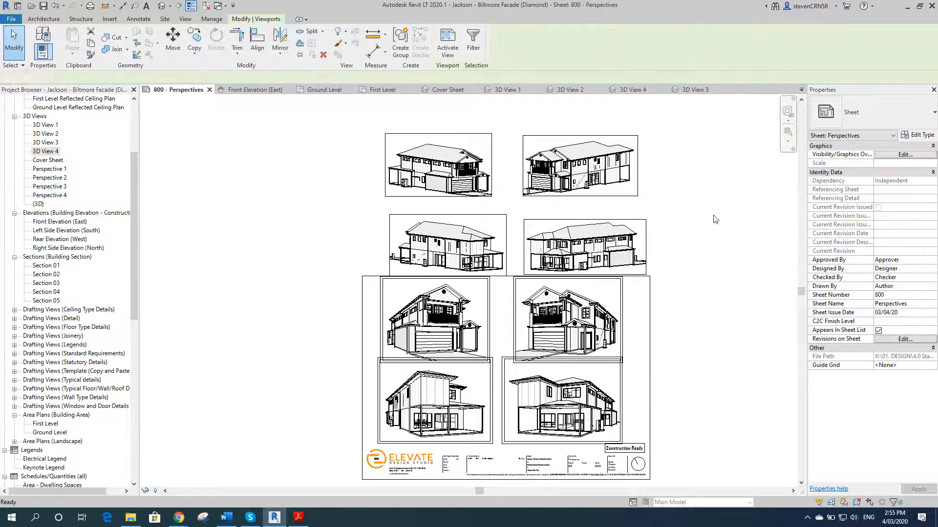
key("Delete")
Step: Move the four viewports sitting above the sheet down into the titleblock
left_click_drag(674, 140, 290, 242)
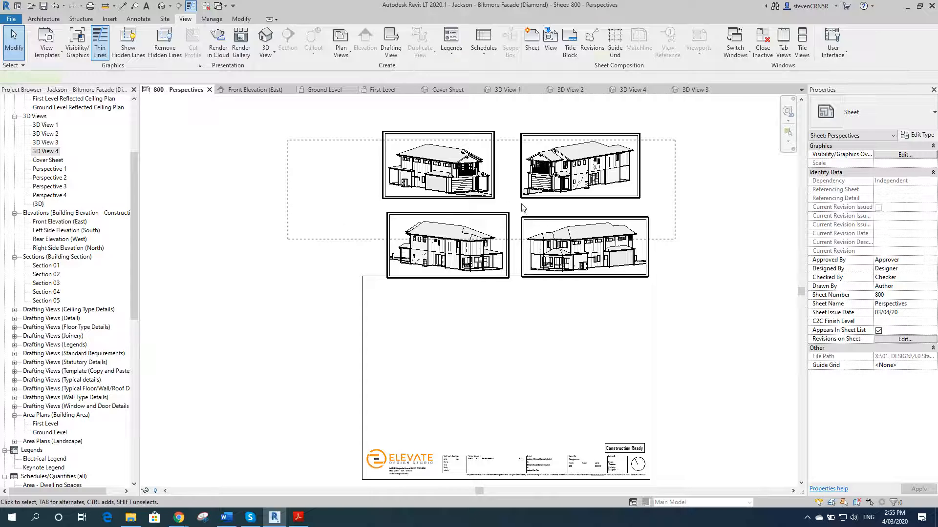
left_click_drag(550, 157, 538, 313)
left_click(705, 305)
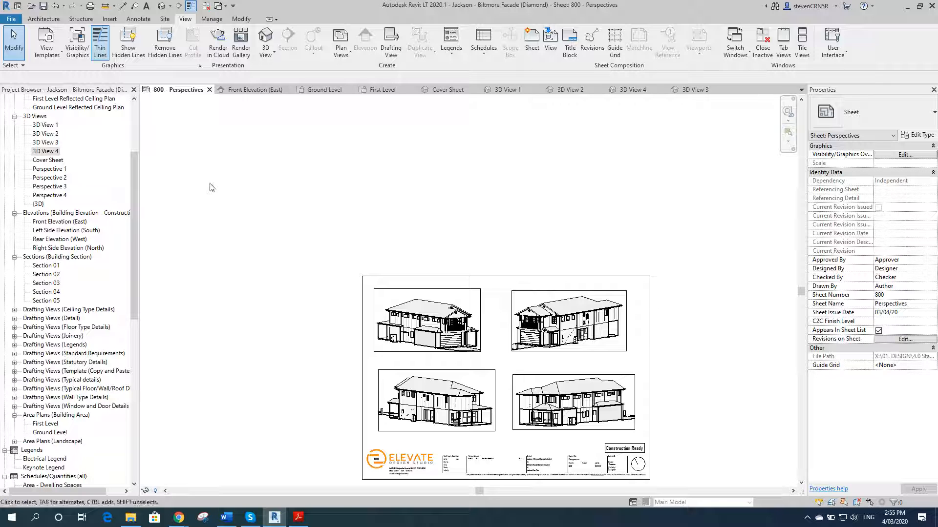
Step: Open the 301 - Sections sheet from the project browser
left_click_drag(134, 171, 134, 332)
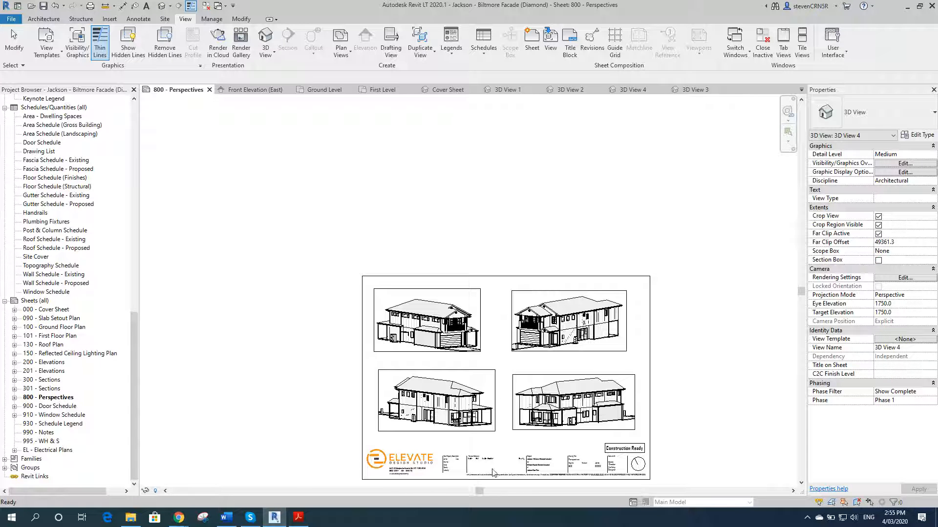
scroll(491, 477, "up", 5)
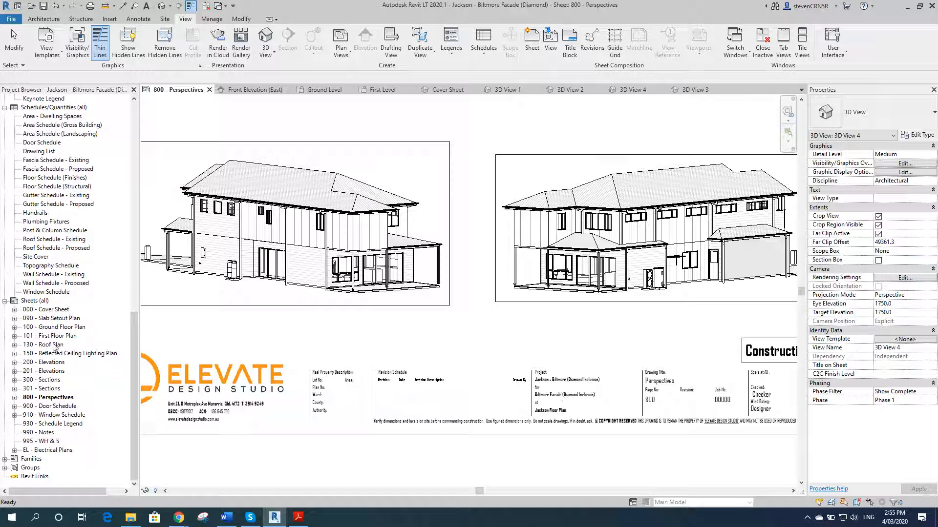
left_click(47, 389)
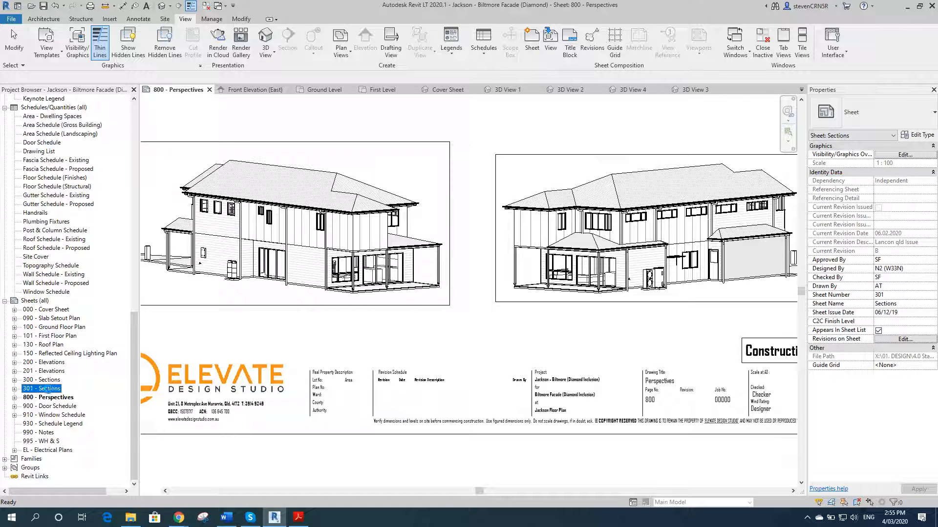
double_click(47, 389)
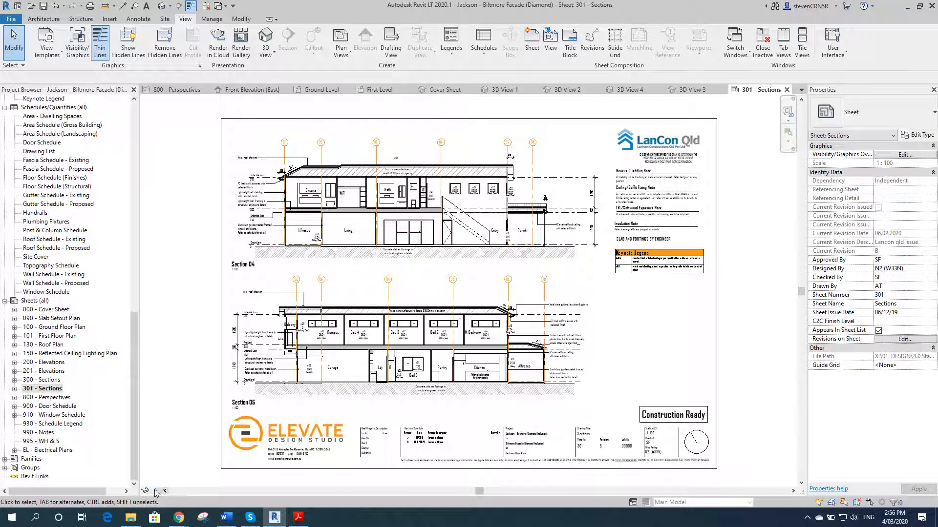
Step: Reveal hidden elements on the 301 - Sections sheet and inspect the hidden Revisions detail group beside the titleblock
key("r")
key("h")
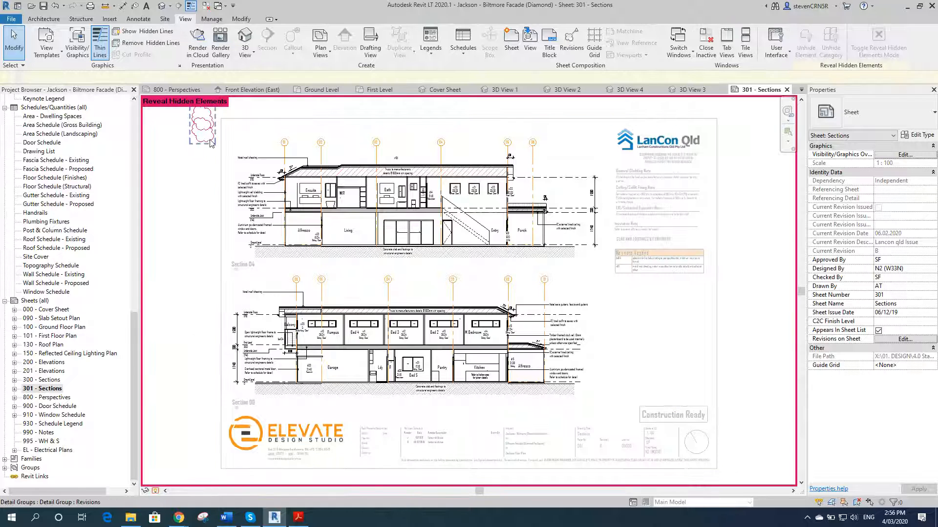
left_click(203, 166)
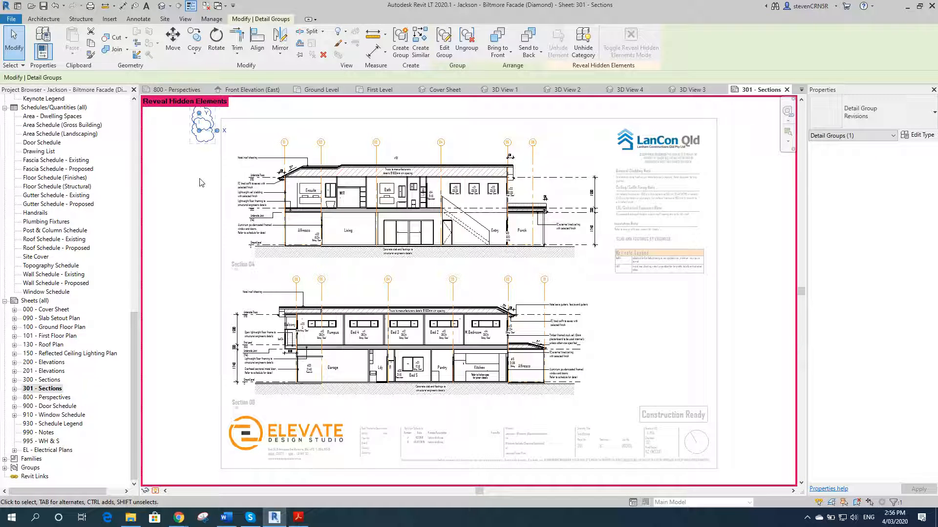
scroll(210, 183, "down", 1)
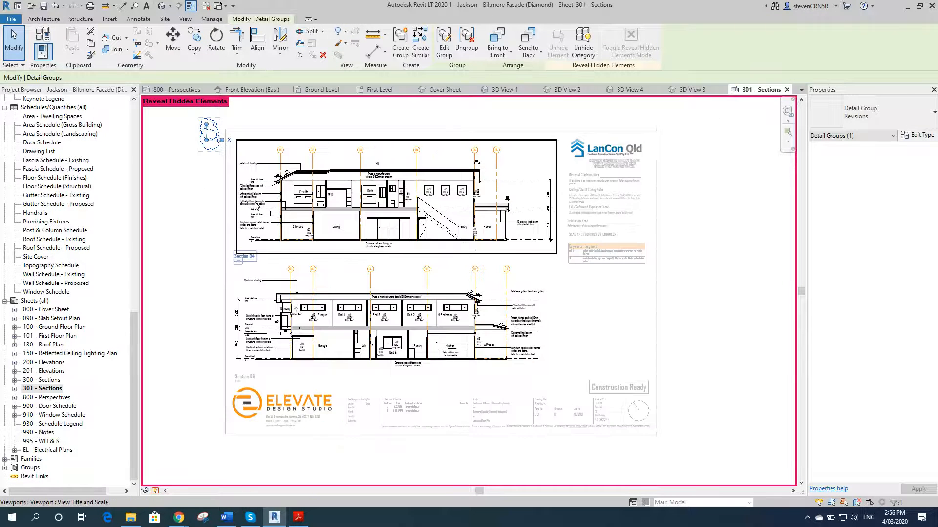
scroll(236, 174, "down", 1)
scroll(214, 161, "up", 1)
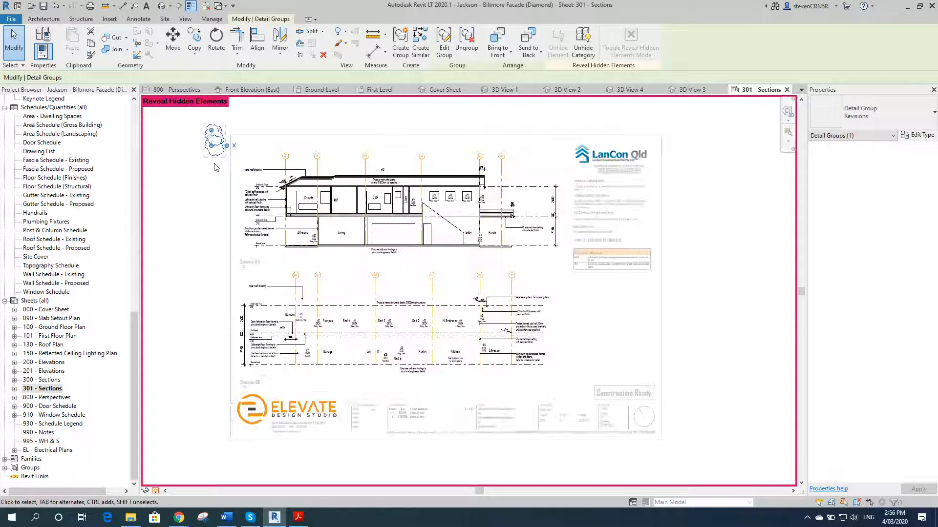
left_click(155, 491)
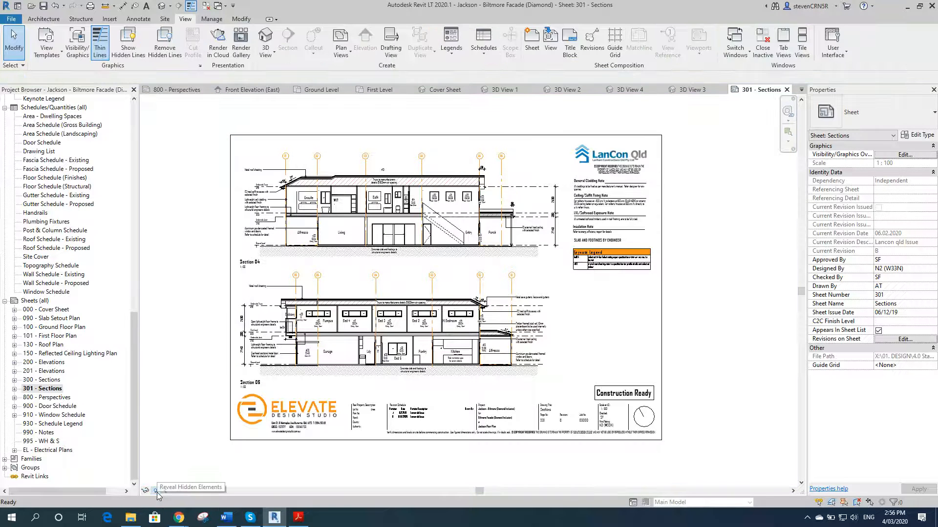
left_click(157, 491)
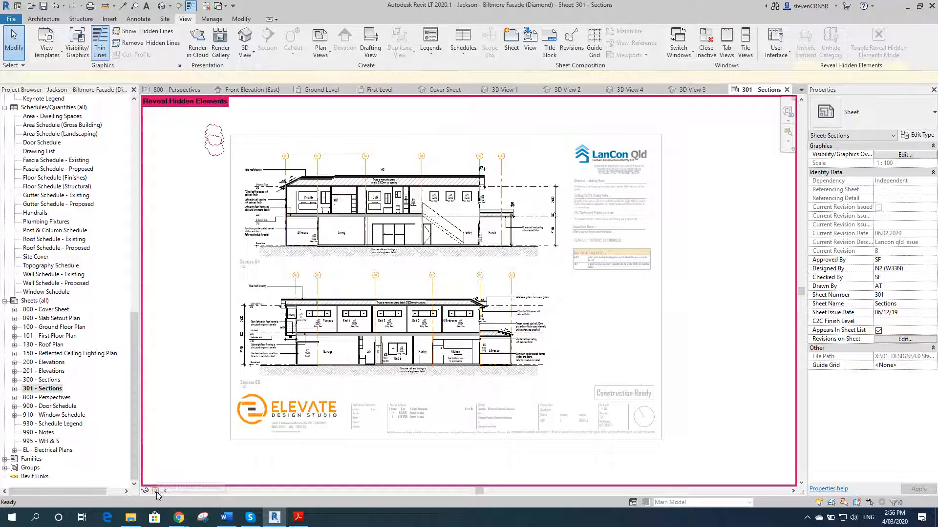
Step: Edit the Revisions detail group and copy one of its revision clouds just below the original
left_click(213, 147)
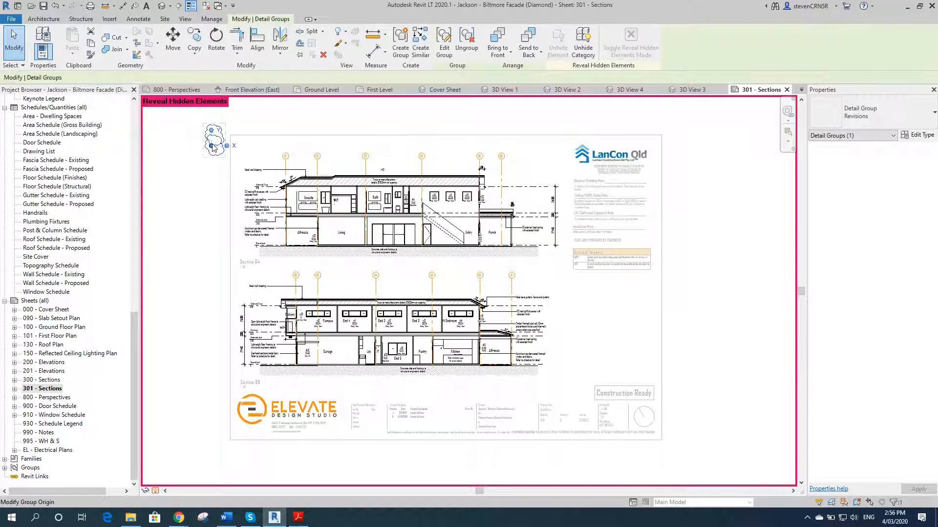
key("Escape")
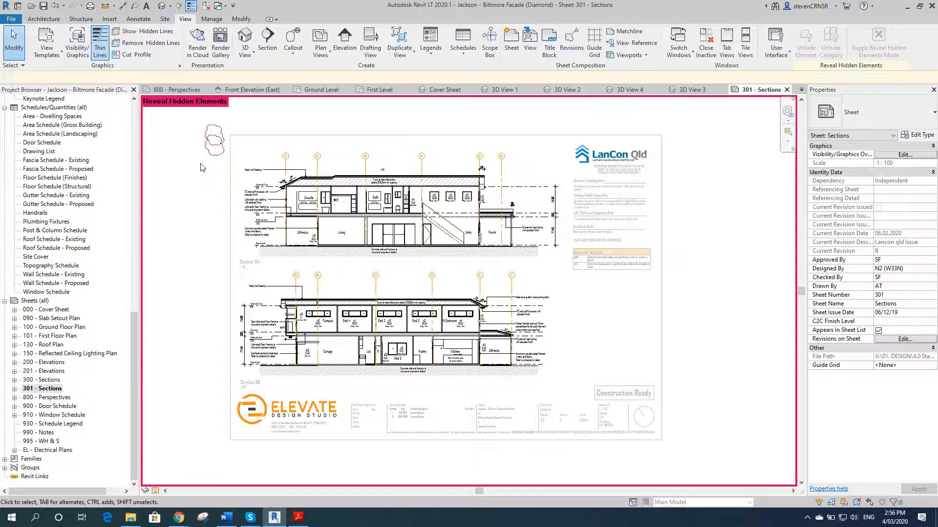
left_click(215, 144)
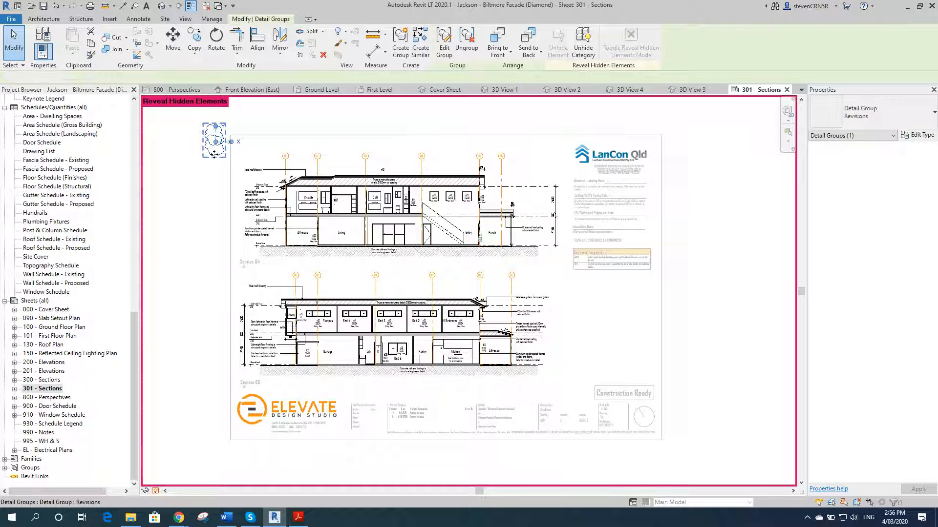
double_click(214, 155)
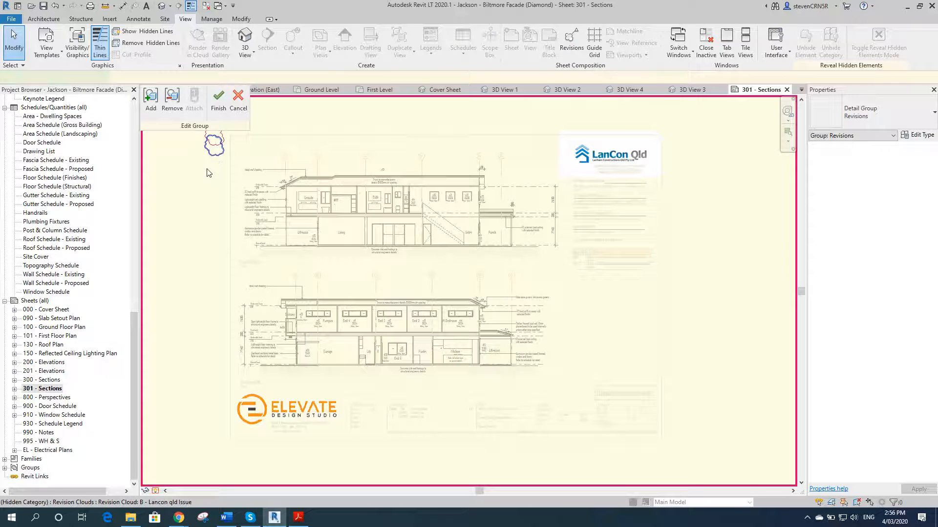
left_click(208, 168)
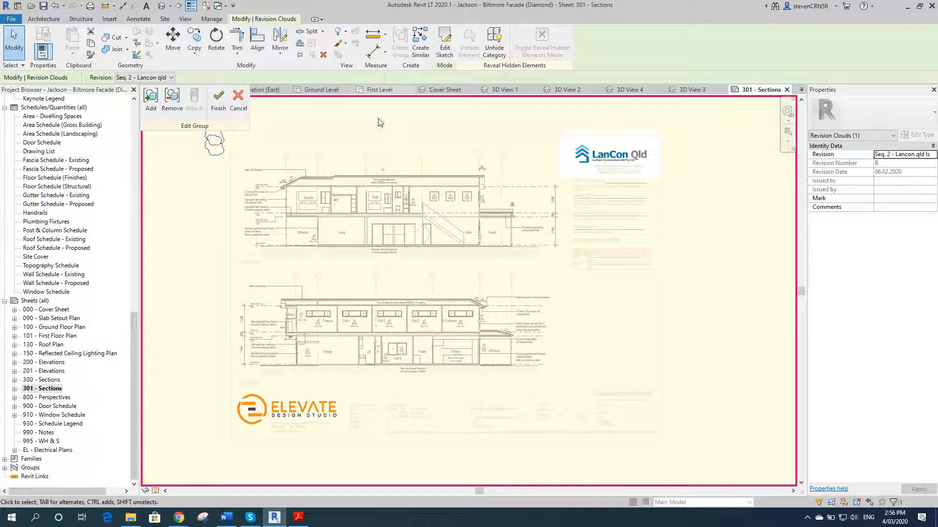
left_click(194, 43)
left_click(213, 168)
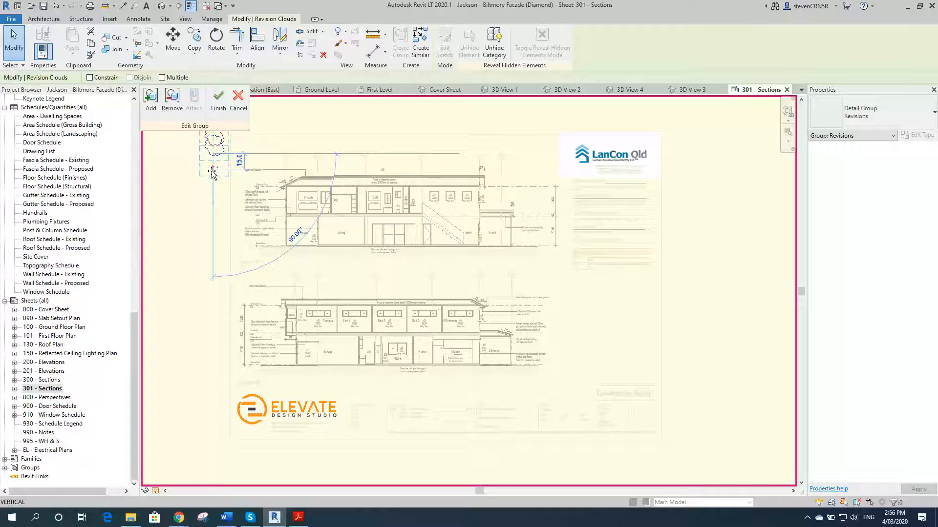
left_click(195, 191)
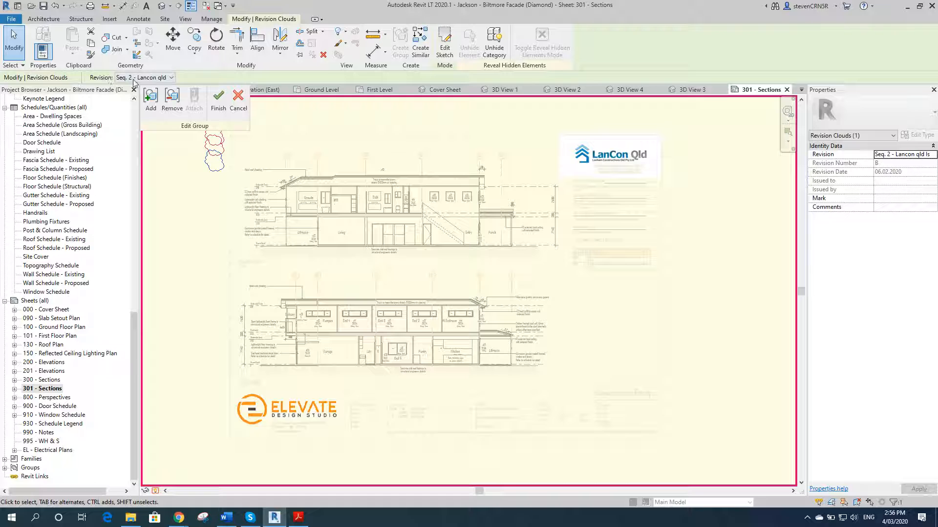
Step: Delete the copied revision cloud and finish editing the Revisions group
left_click(163, 79)
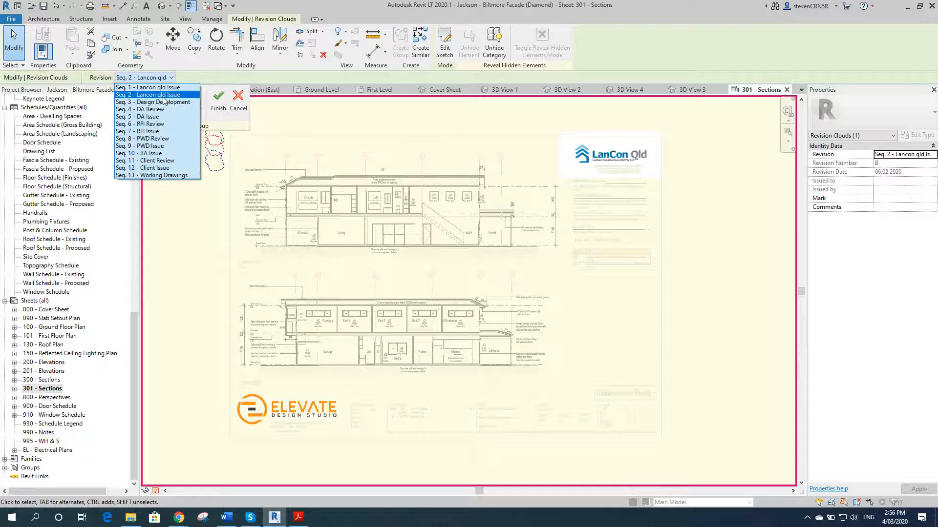
left_click(189, 229)
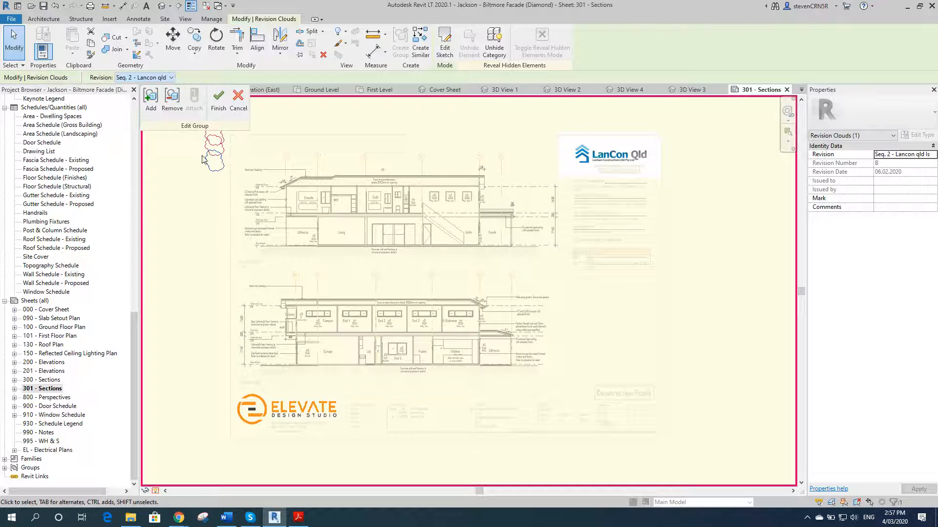
left_click(213, 165)
left_click(217, 174)
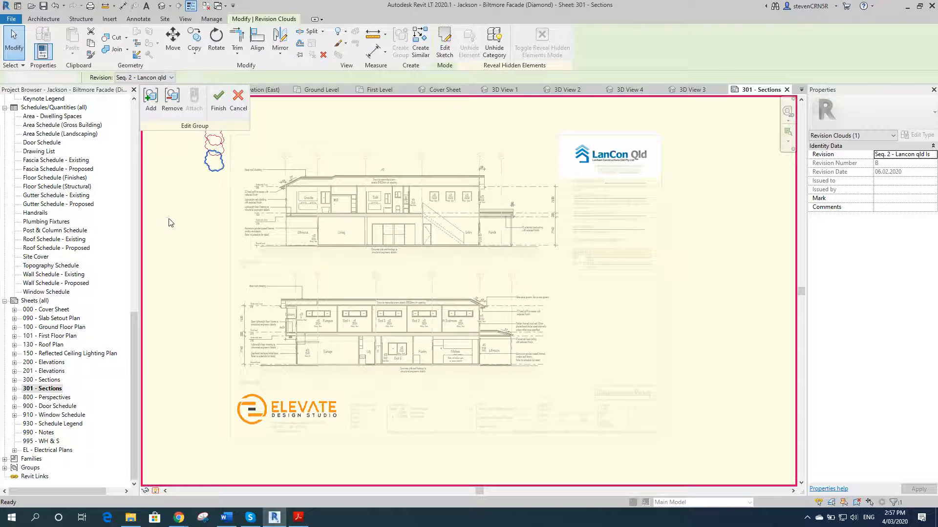
key("Delete")
left_click(218, 100)
Step: Review the project's revision sequences in the Sheet Issues/Revisions settings without changing them
left_click(205, 138)
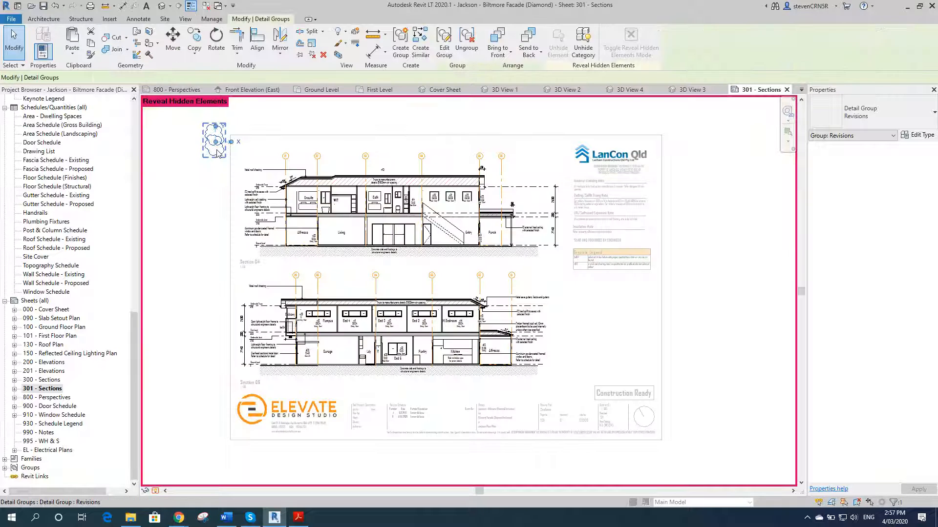
left_click(335, 123)
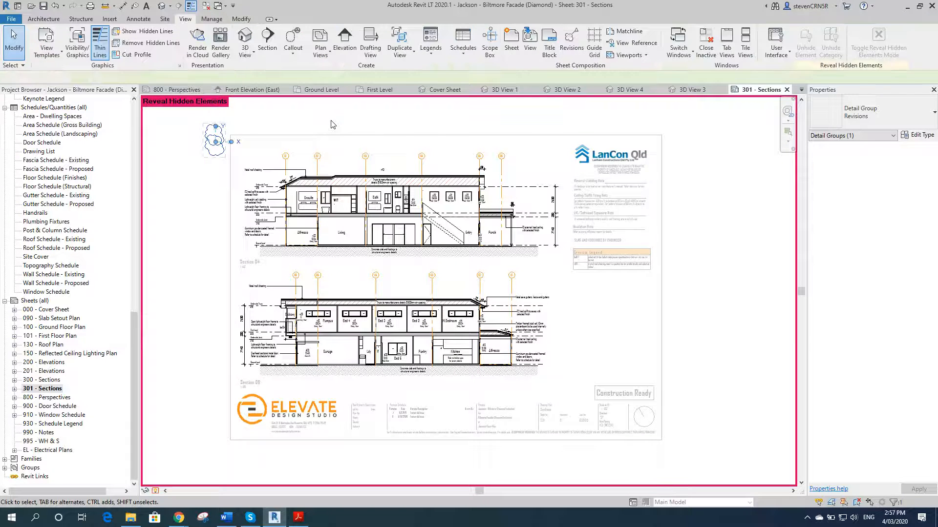
left_click(213, 19)
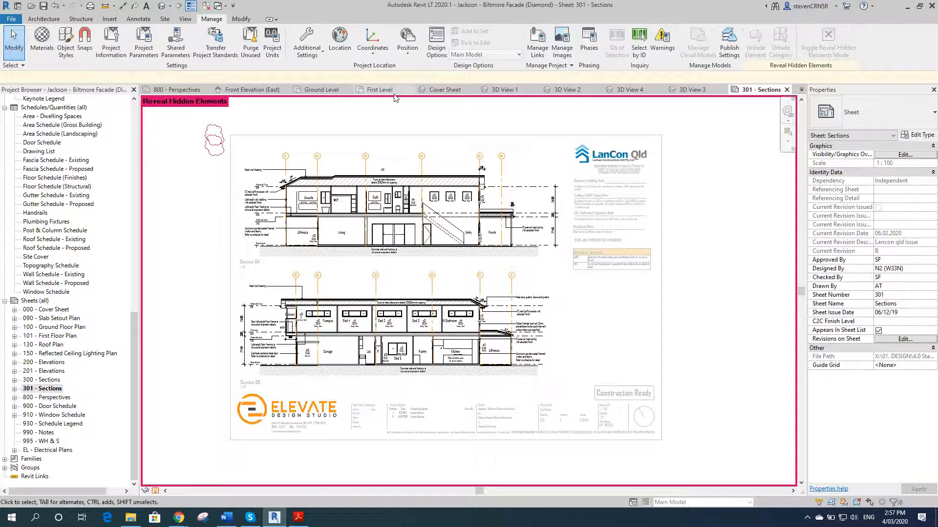
left_click(307, 49)
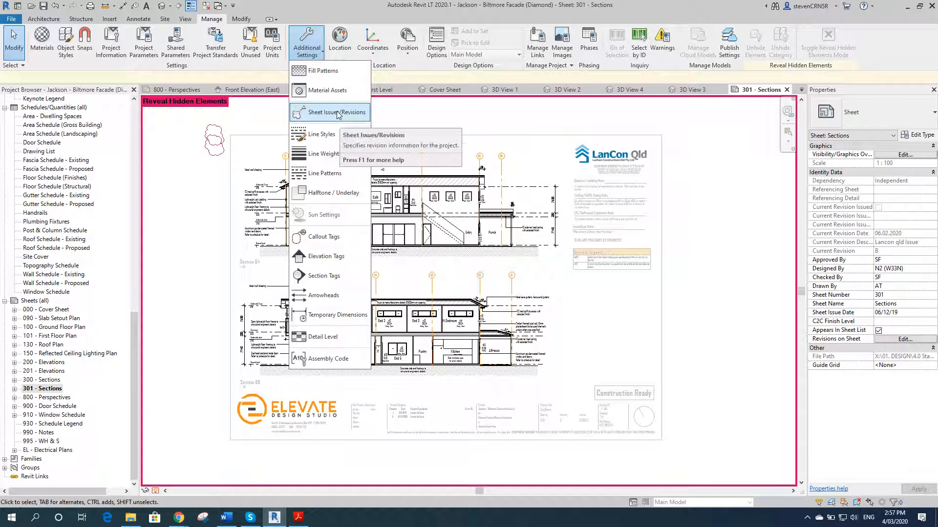
left_click(337, 116)
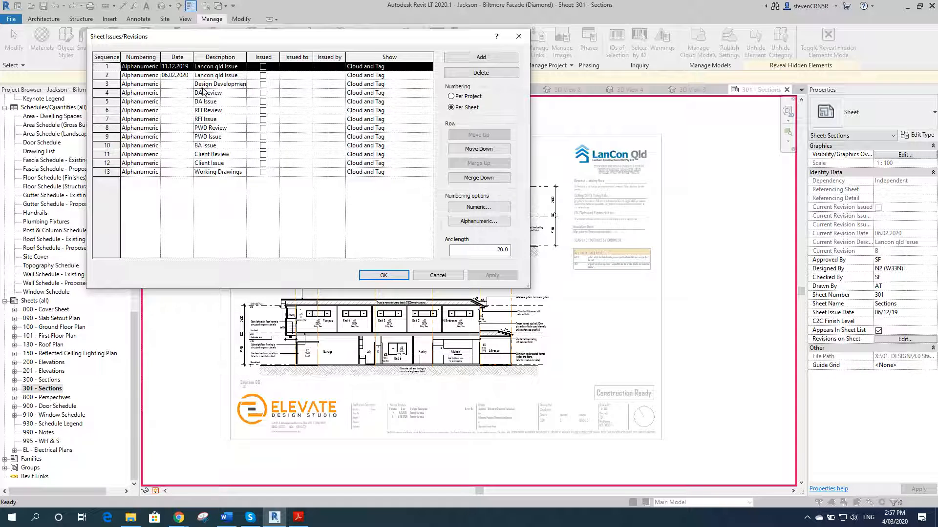
left_click(243, 84)
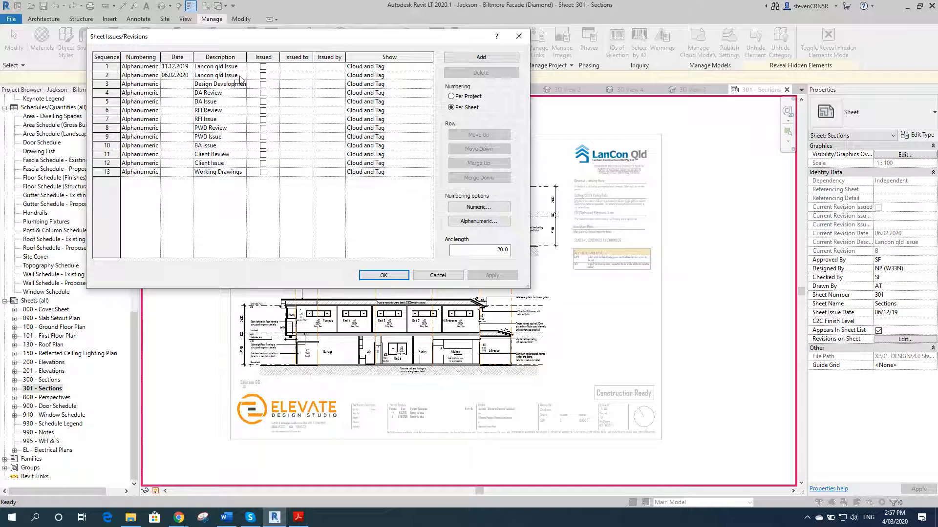
left_click_drag(241, 75, 186, 75)
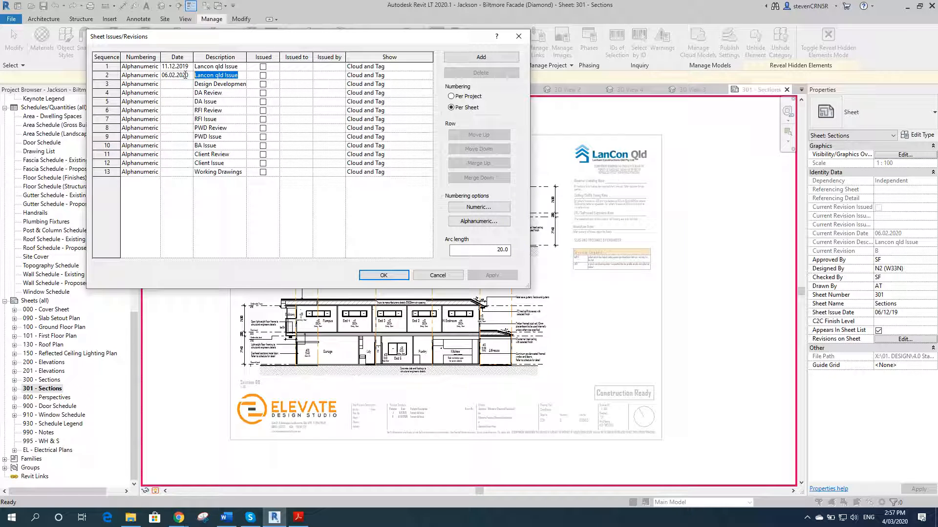
left_click(277, 96)
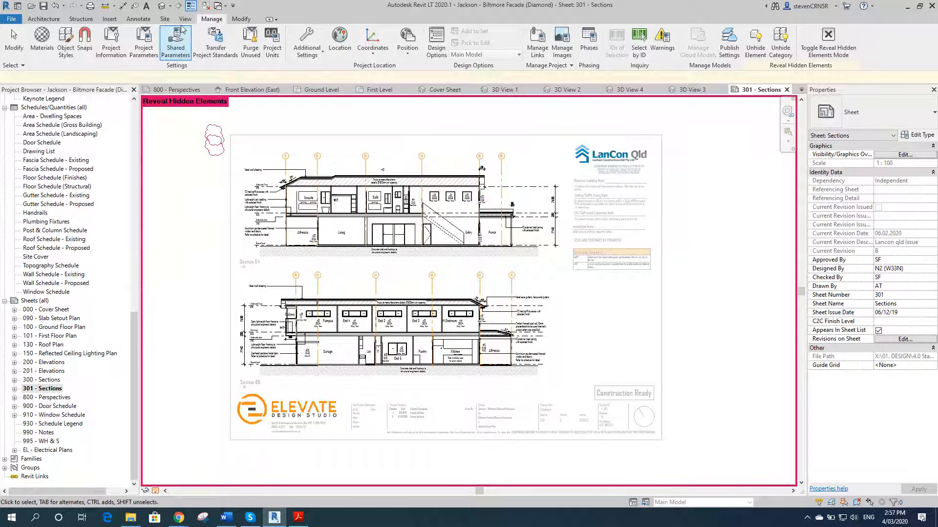
left_click(313, 63)
left_click(340, 112)
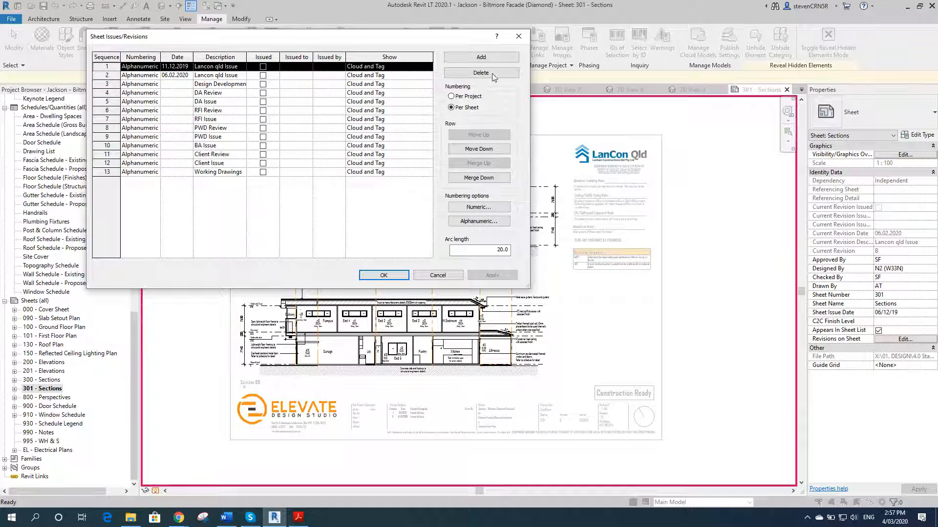
left_click(372, 276)
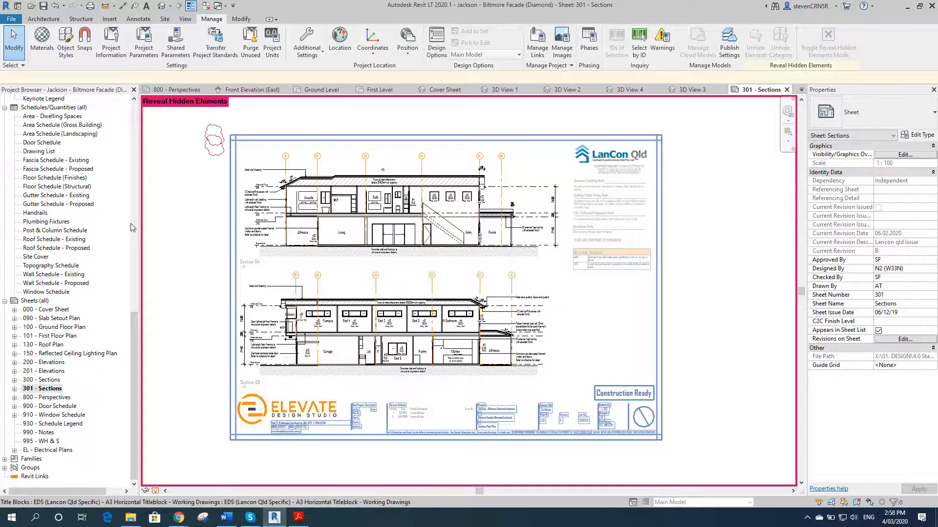
Step: Select and copy the hidden Revisions detail group on the 301 - Sections sheet, then turn off hidden-element reveal
left_click(155, 491)
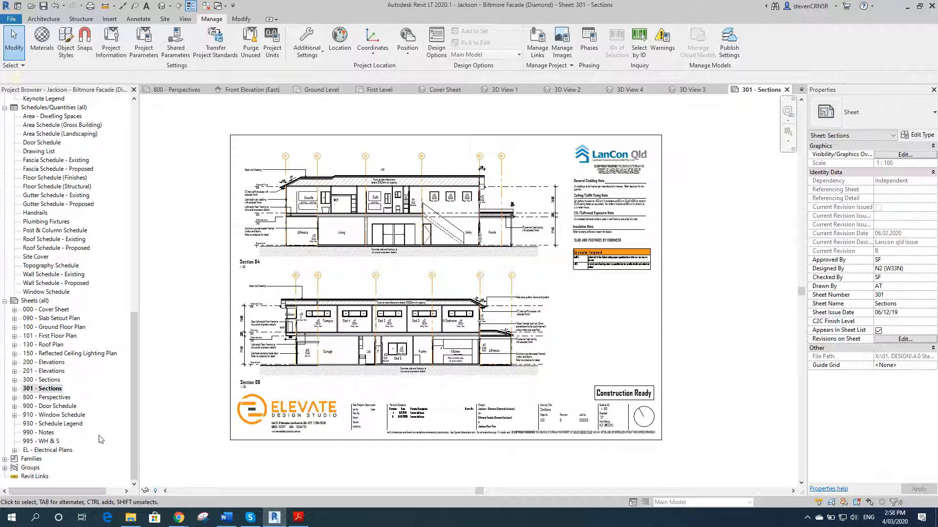
left_click(155, 491)
left_click(211, 156)
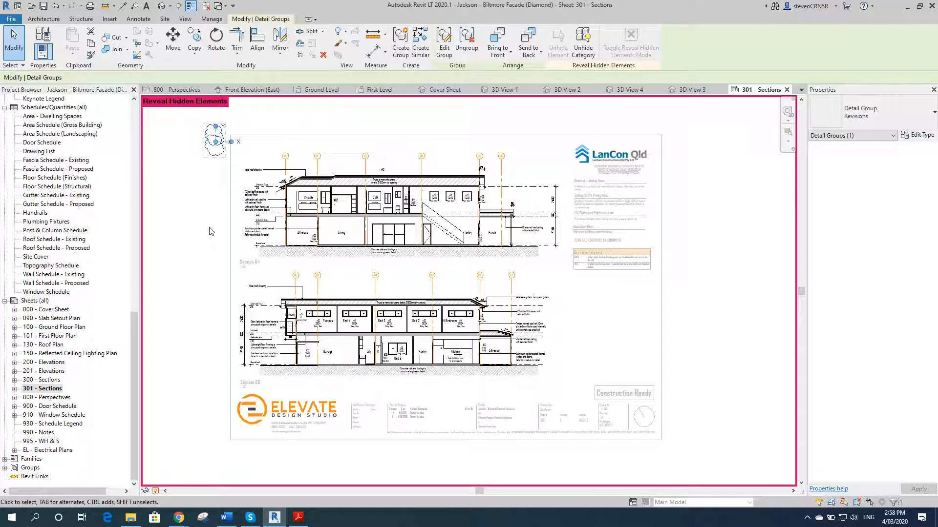
left_click(156, 491)
Step: Open the 800 - Perspectives sheet, confirming its number and name unchanged
left_click(62, 400)
left_click(67, 399)
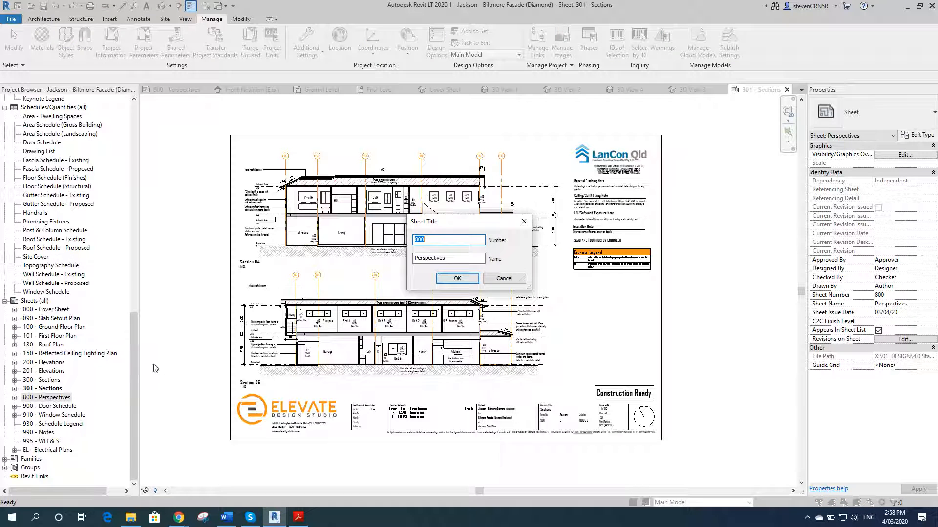
left_click(457, 279)
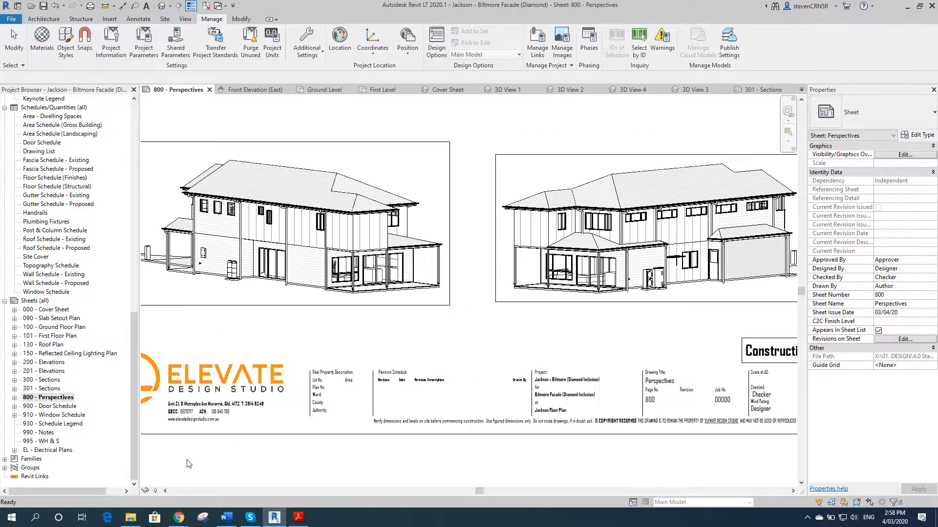
Step: Paste the copied Revisions detail group onto the 800 - Perspectives sheet, aligned to the current view
scroll(321, 452, "down", 4)
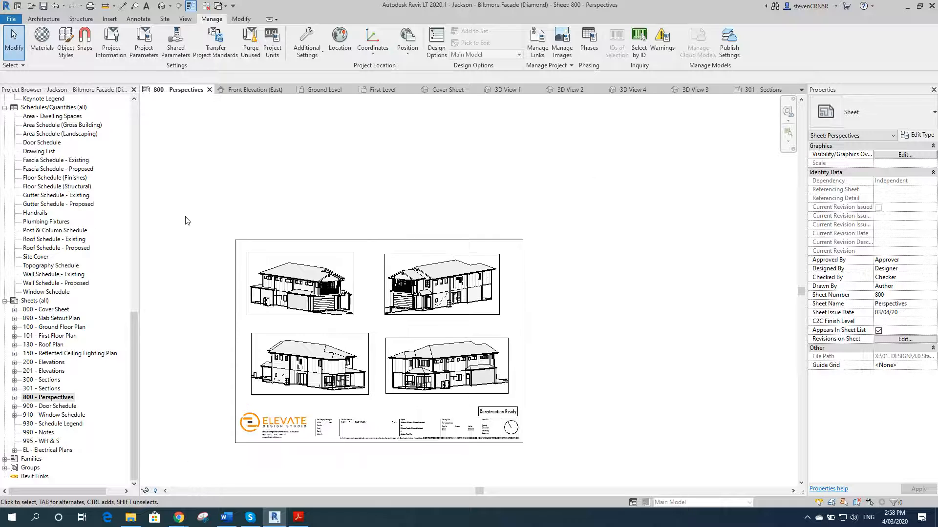
left_click(241, 18)
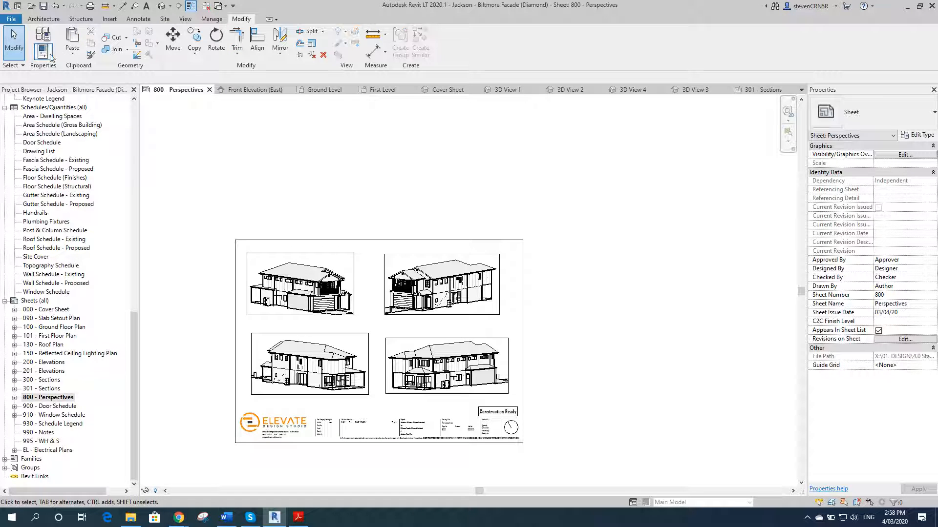
left_click(72, 57)
left_click(114, 142)
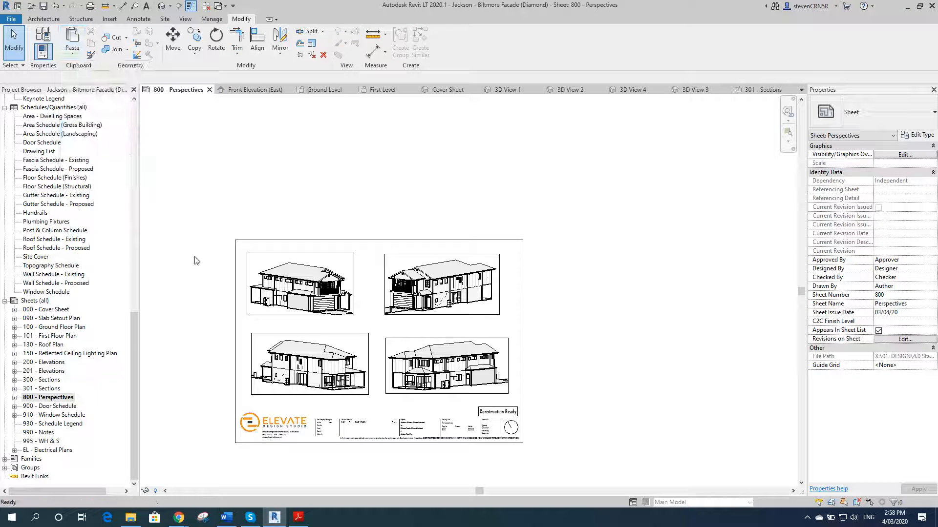
left_click(186, 276)
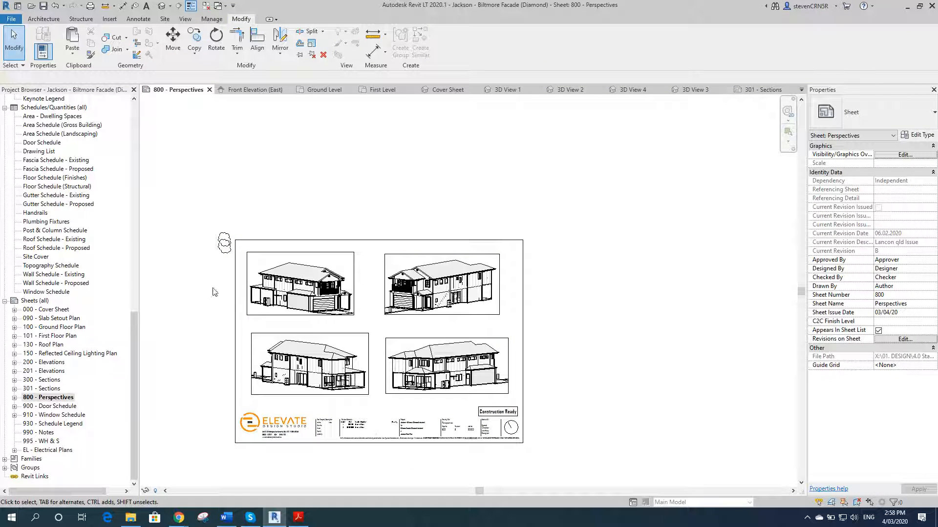
Step: Hide the pasted Revisions group's category in the sheet view
left_click(223, 252)
right_click(224, 251)
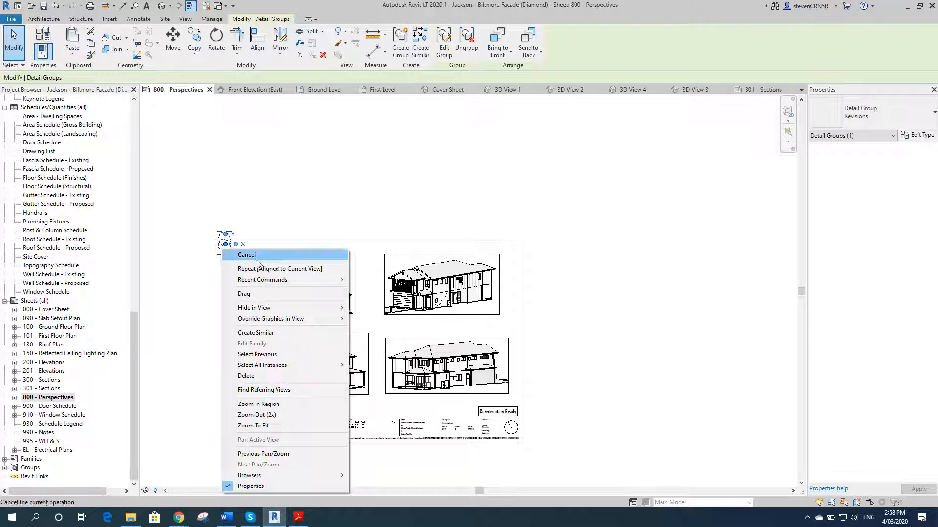
mouse_move(283, 308)
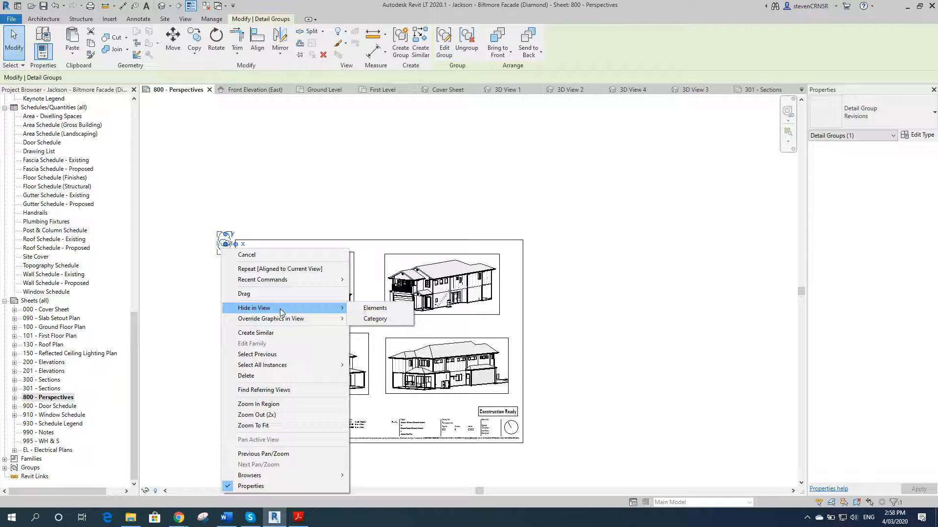
left_click(375, 319)
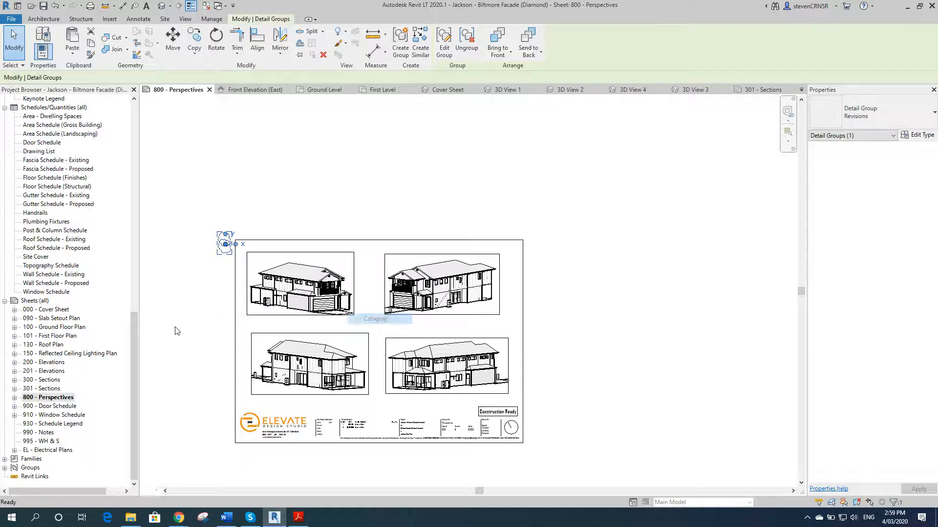
Step: Zoom the sheet to fit and temporarily reveal hidden elements to inspect the hidden Revisions group
right_click(176, 296)
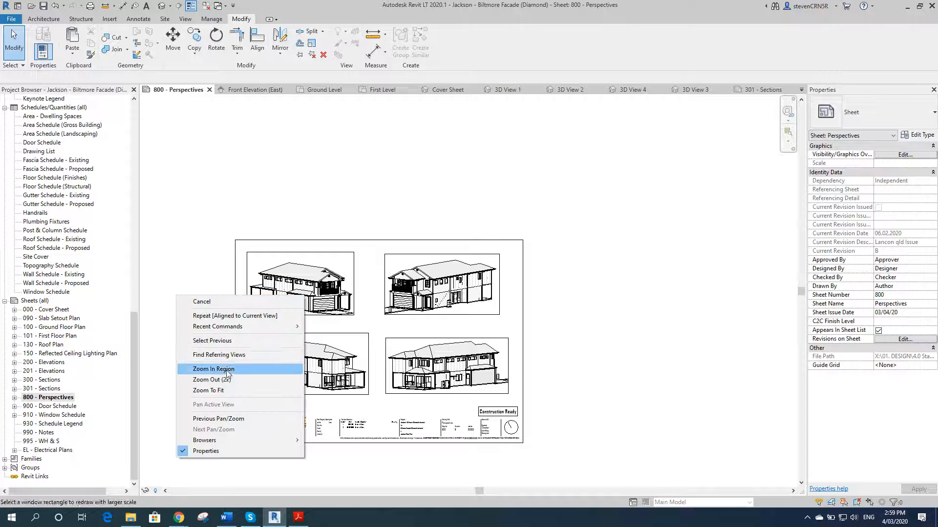
left_click(229, 391)
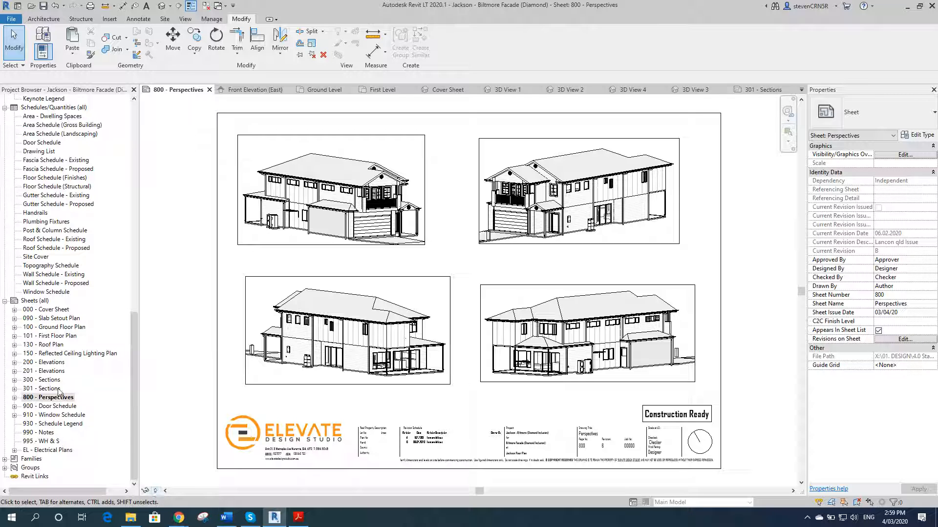
left_click(156, 491)
left_click(204, 139)
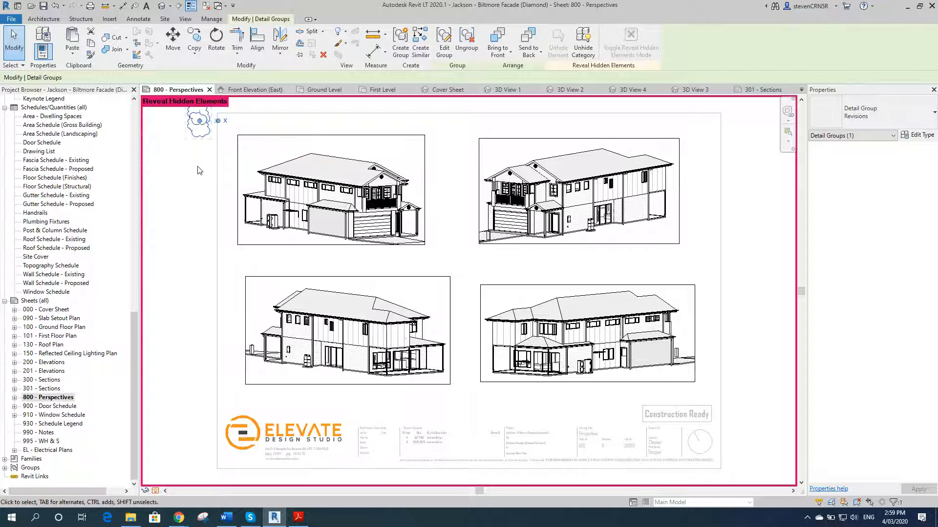
left_click(173, 246)
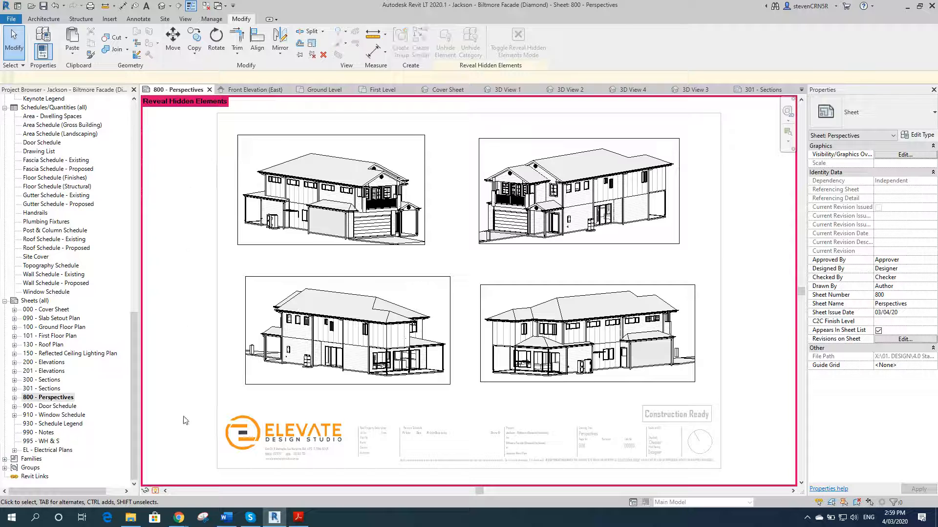
left_click(156, 491)
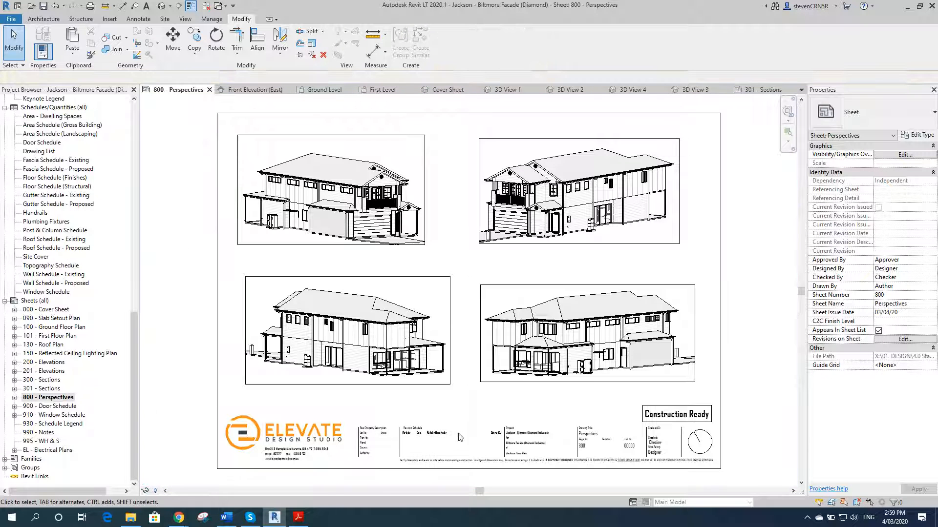
Step: Open the 301 - Sections sheet, reveal hidden elements and select its hidden Revisions group
double_click(43, 388)
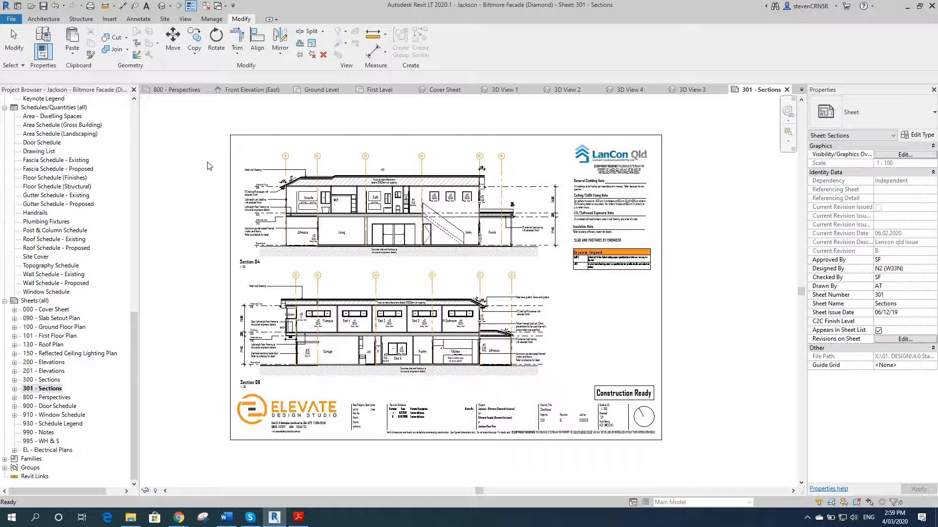
left_click(155, 492)
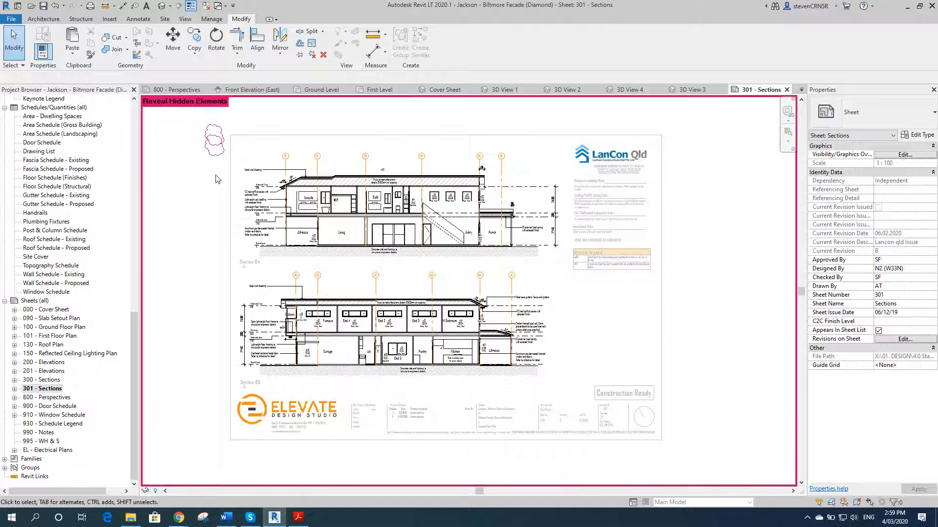
left_click(215, 146)
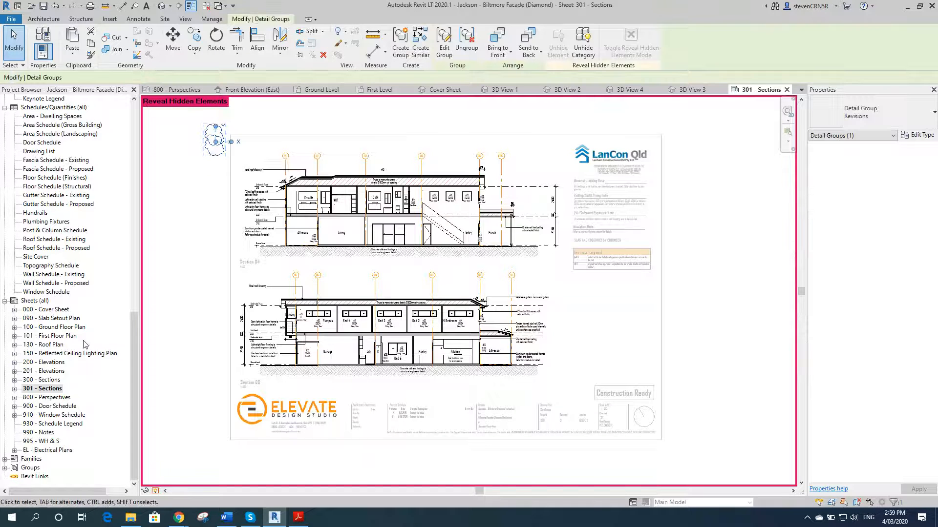
Step: Switch to the 800 - Perspectives sheet and start moving the selected group, then cancel the move
double_click(47, 397)
key("m")
key("v")
left_click(184, 214)
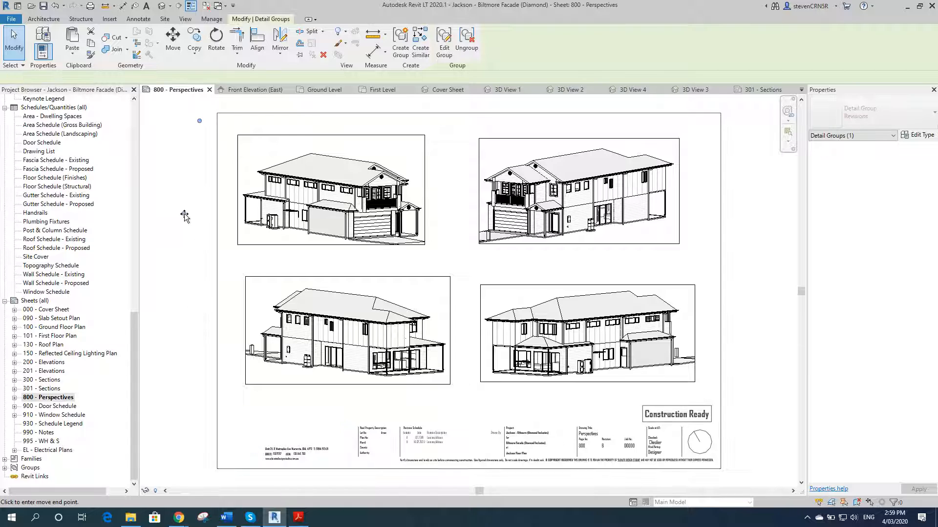
key("Escape")
key("Escape")
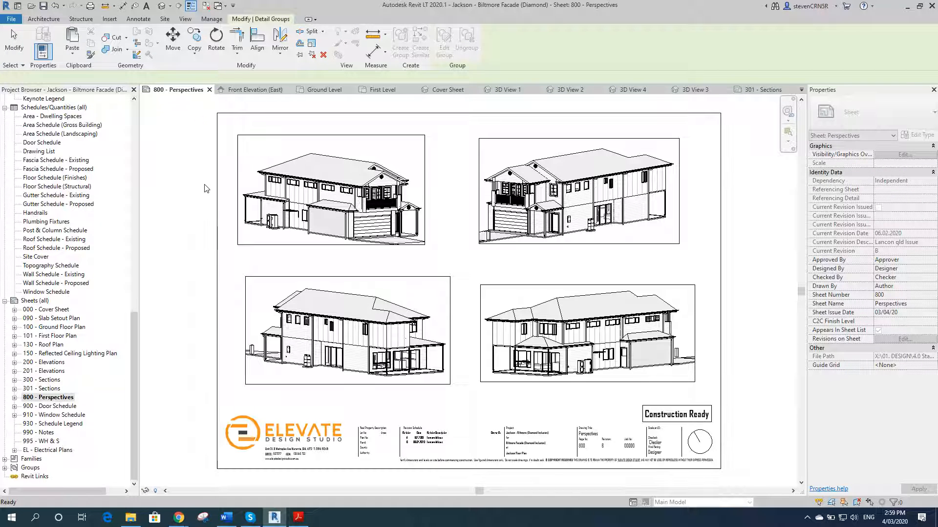
Step: Paste the Revisions group onto the sheet again, check it with hidden-element reveal, and finish the paste
key("ctrl+v")
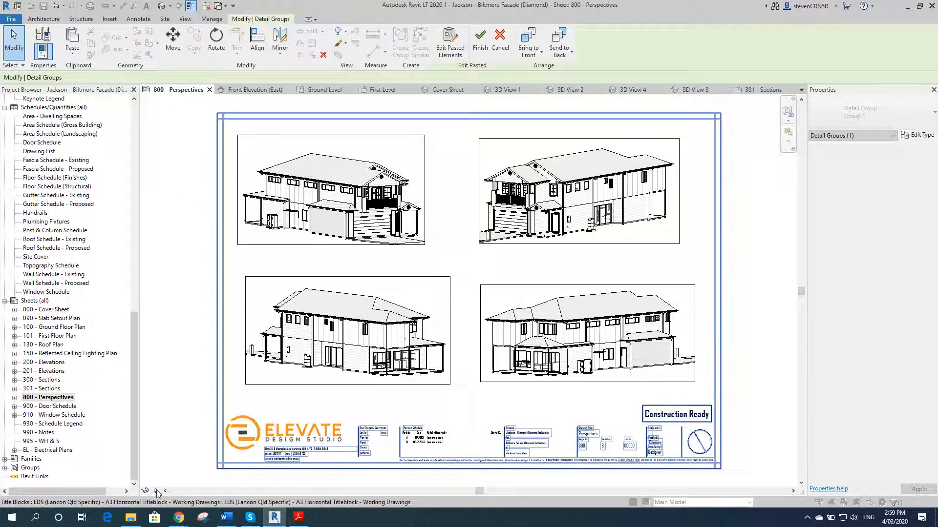
left_click(155, 491)
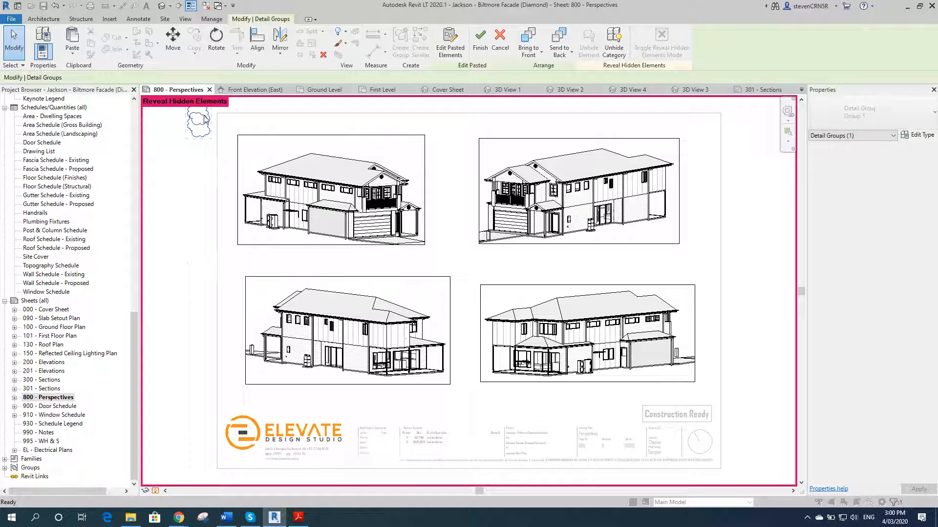
left_click(155, 491)
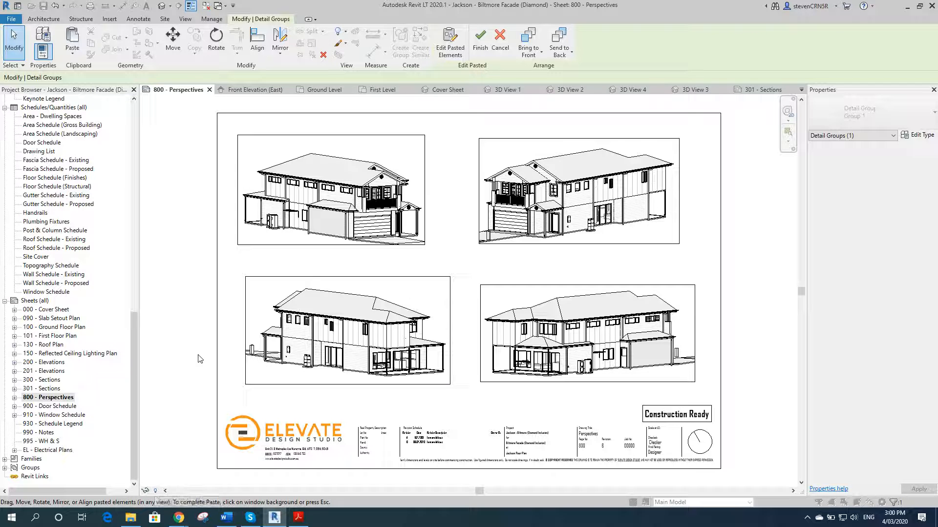
left_click(174, 248)
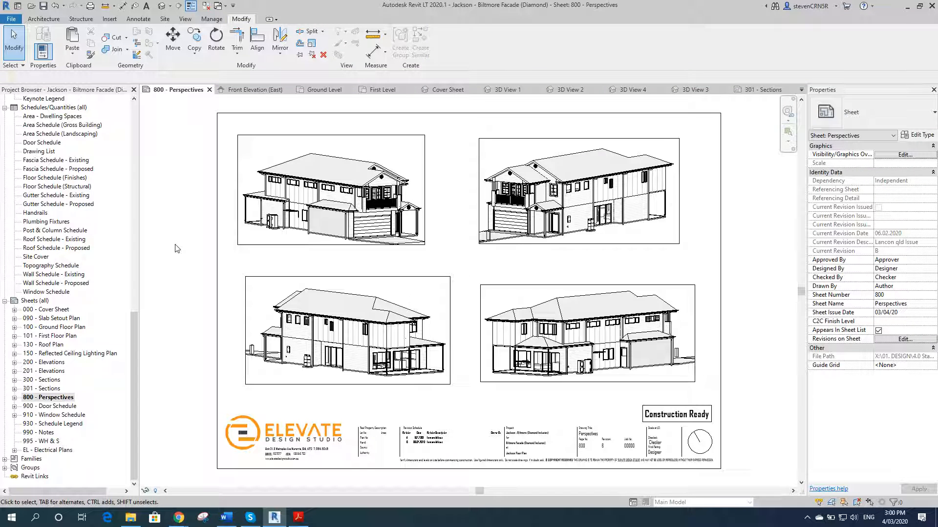